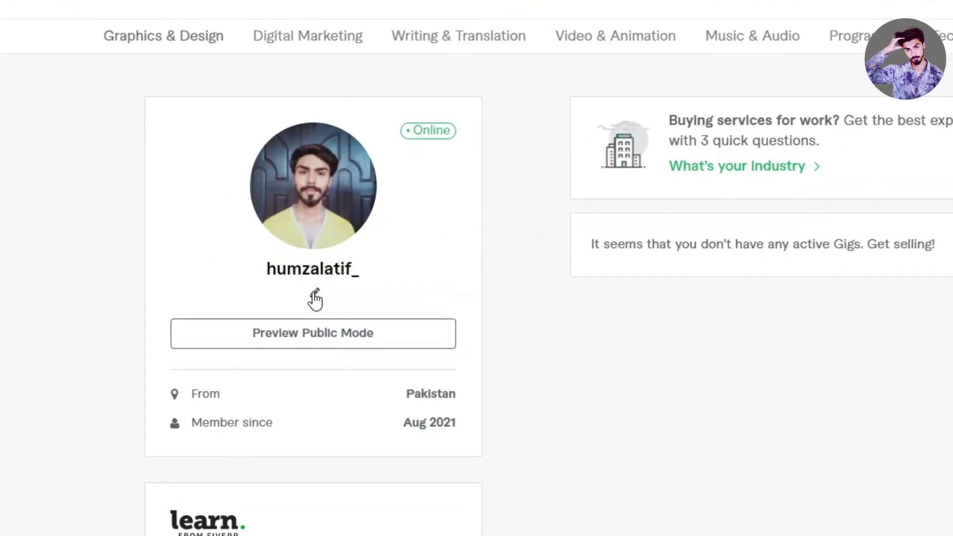
# Step: Set the profile's one-line story to "video editing and data entry expert" and save it
pyautogui.click(304, 292)
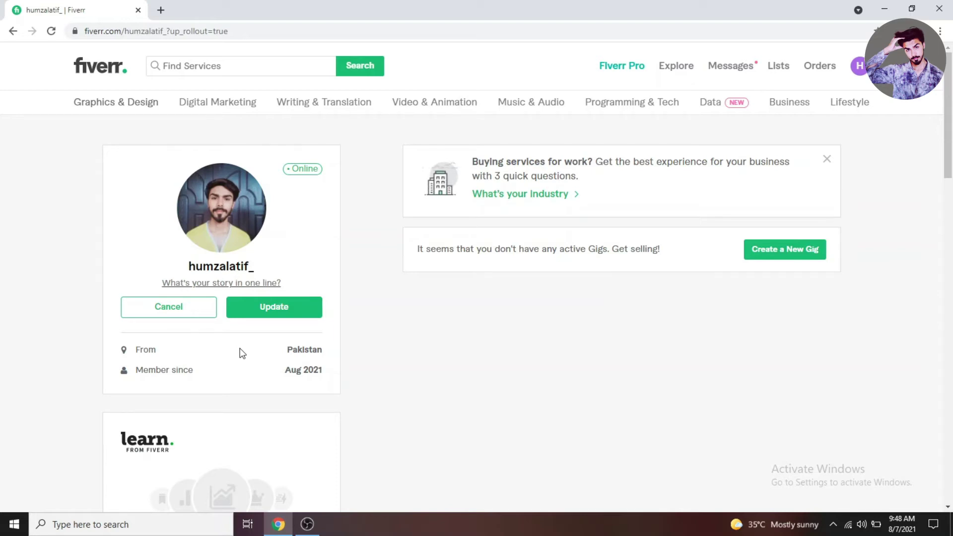
pyautogui.write('video ')
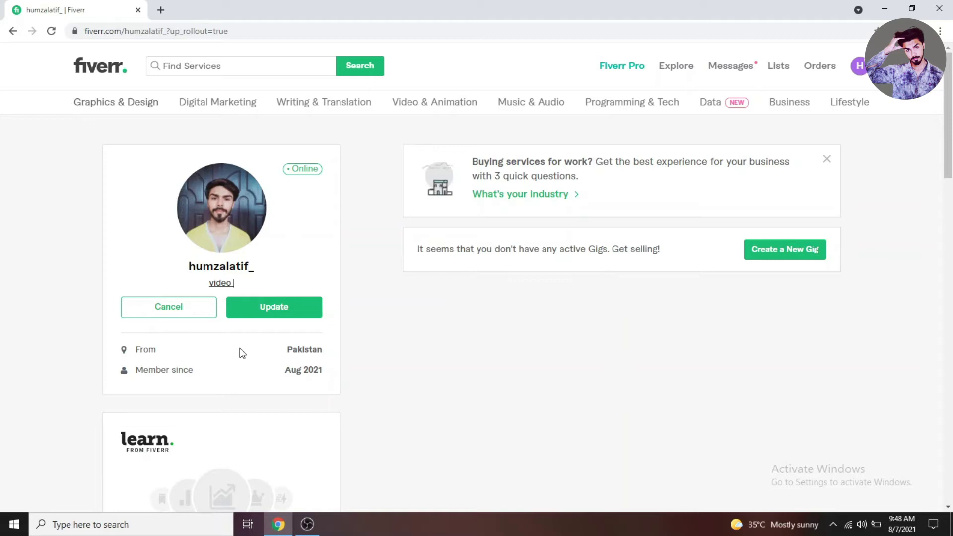
pyautogui.write('editing and data entery exprt')
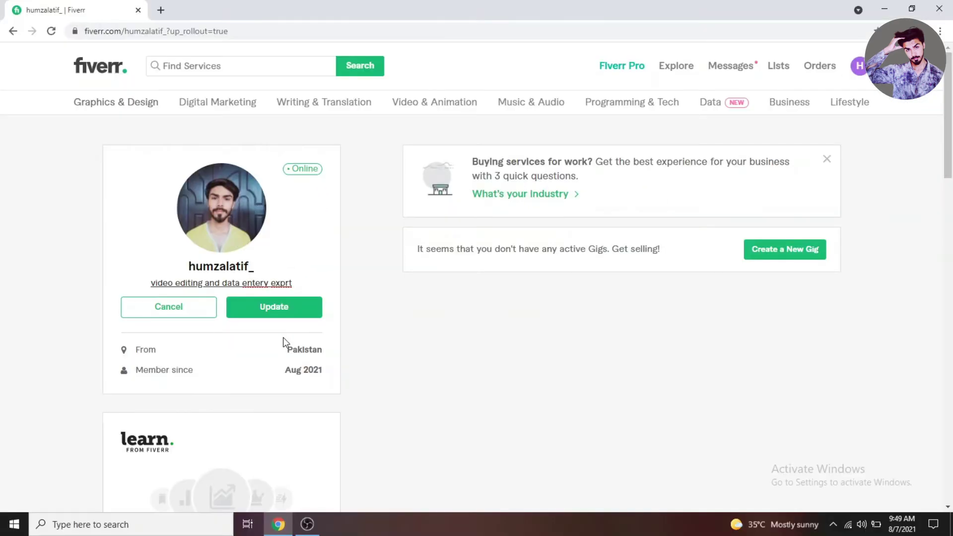
pyautogui.press('BackSpace')
pyautogui.press('BackSpace')
pyautogui.write('re')
pyautogui.press('BackSpace')
pyautogui.press('Right')
pyautogui.press('Right')
pyautogui.press('Right')
pyautogui.press('Right')
pyautogui.press('Right')
pyautogui.write('e')
pyautogui.click(280, 311)
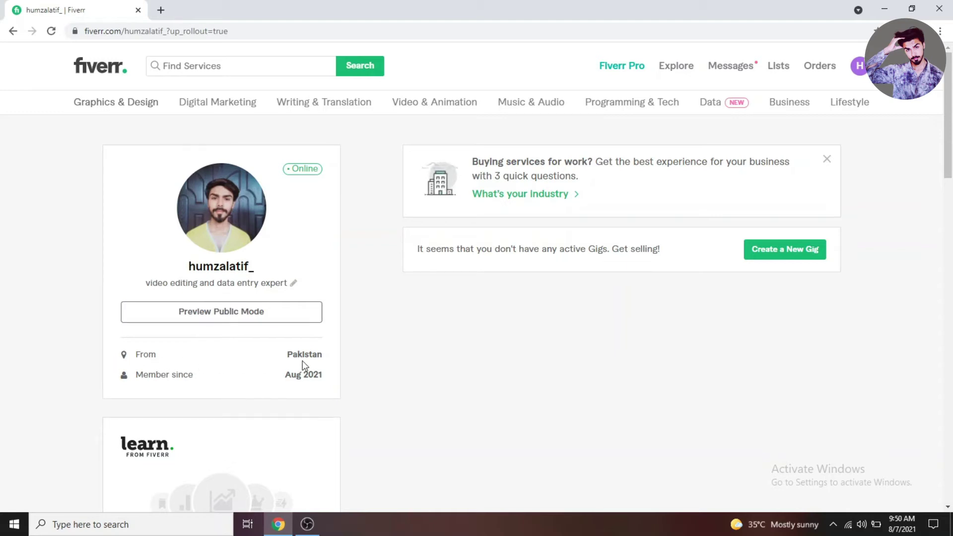
# Step: Fill in the profile description with "i am expert in video editing and data entry. 3 years experience" and save it
pyautogui.scroll(-6, 206, 375)
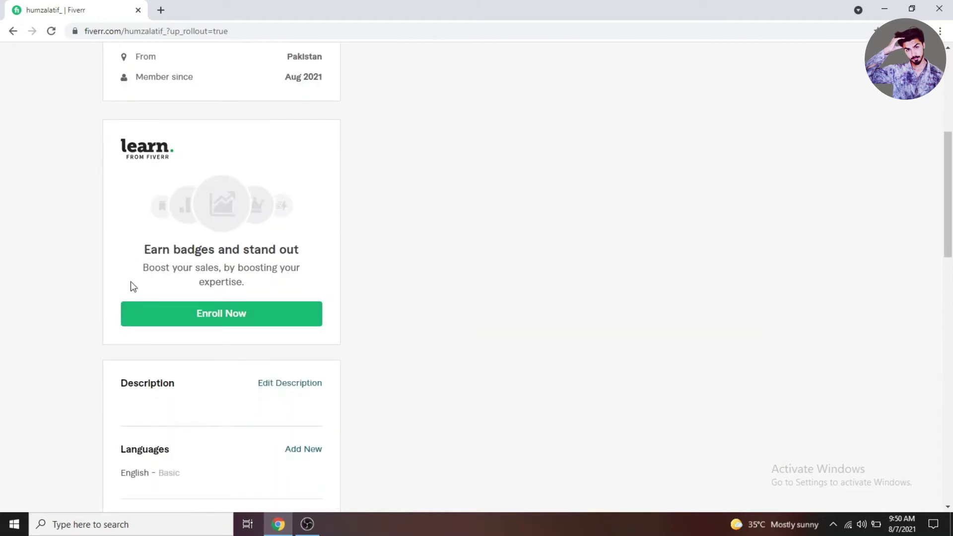
pyautogui.scroll(-1, 317, 362)
pyautogui.scroll(-1, 277, 400)
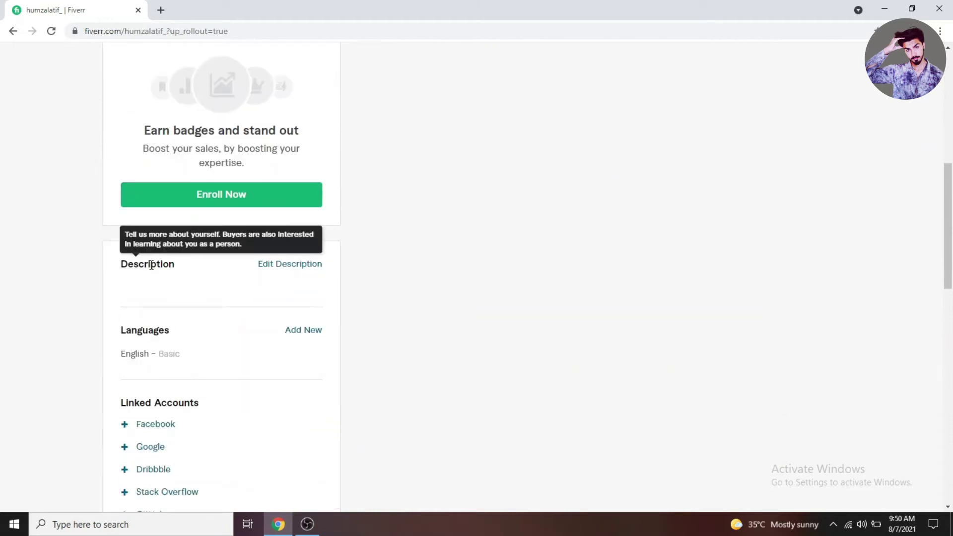
pyautogui.click(288, 268)
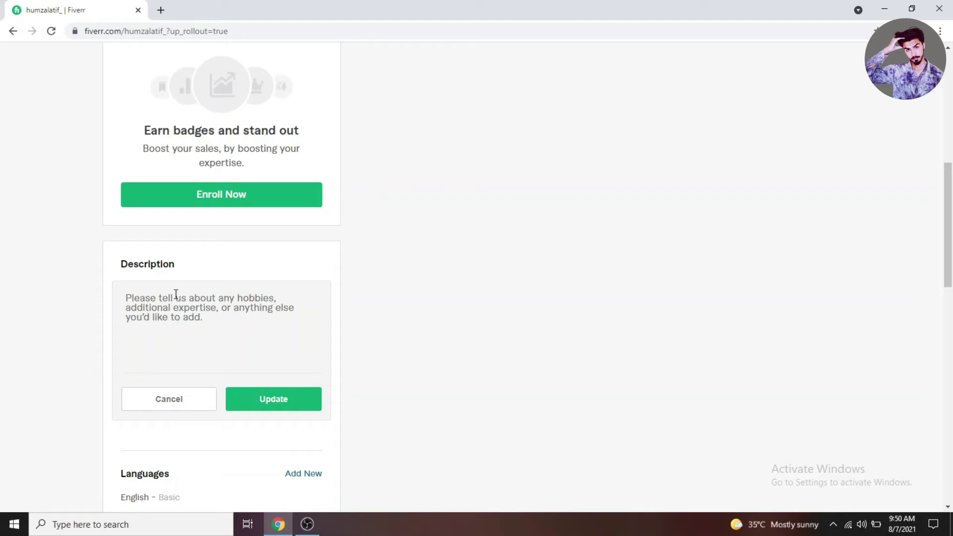
pyautogui.write('I am ')
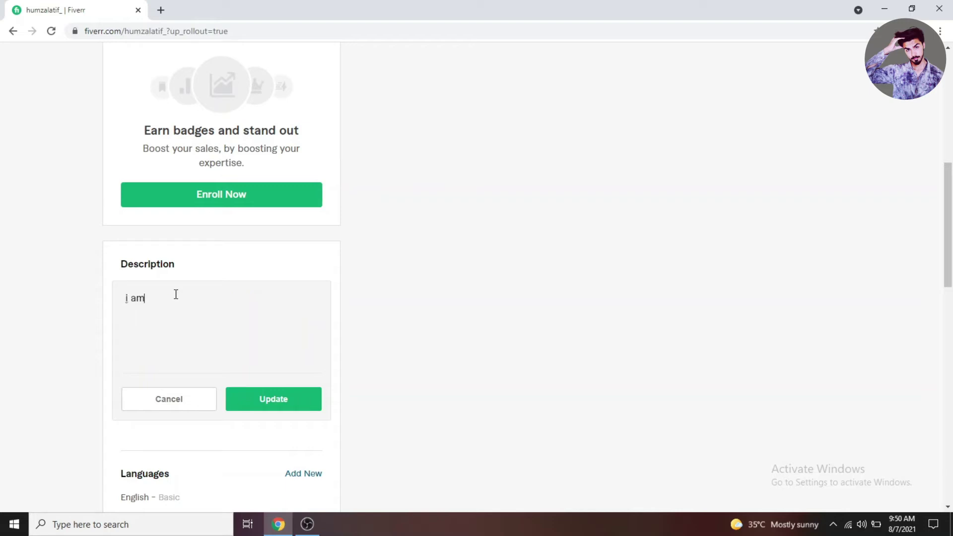
pyautogui.write('expert in video editing and data entry.')
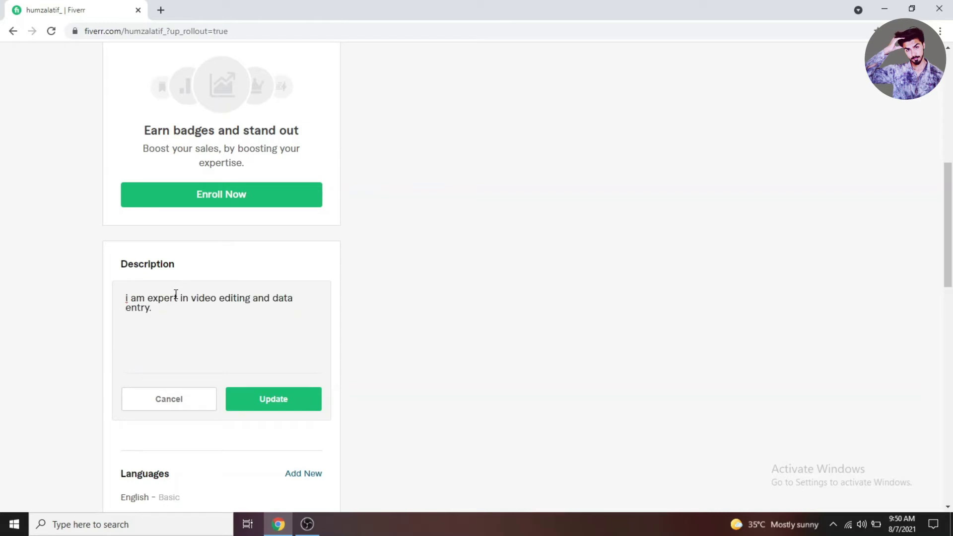
pyautogui.write(' 3 years experience')
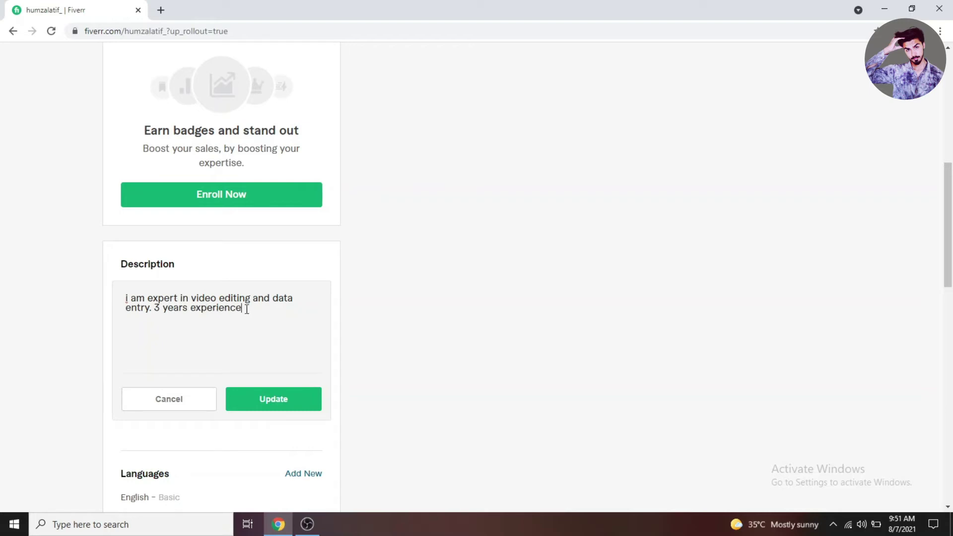
pyautogui.click(254, 400)
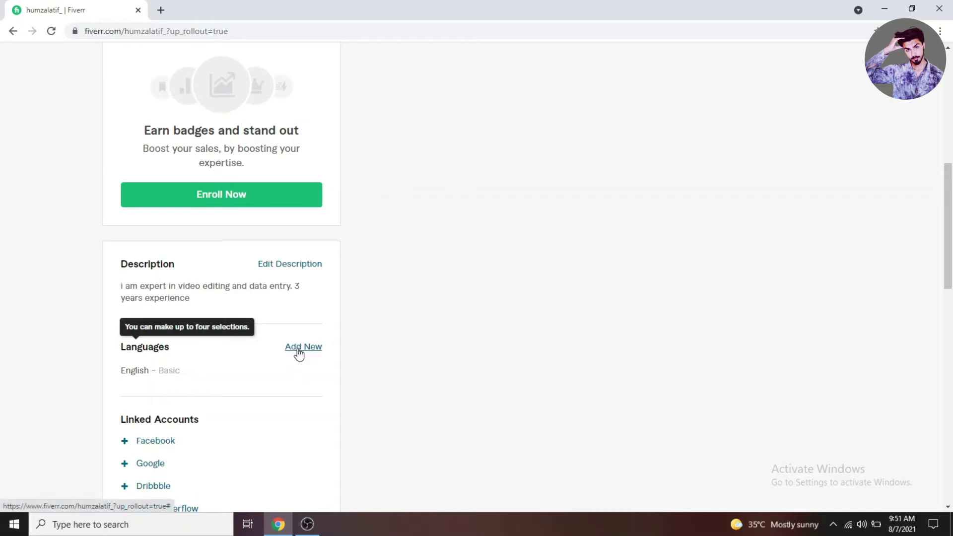
# Step: Change the proficiency level of the English language entry to Fluent and save it
pyautogui.click(188, 370)
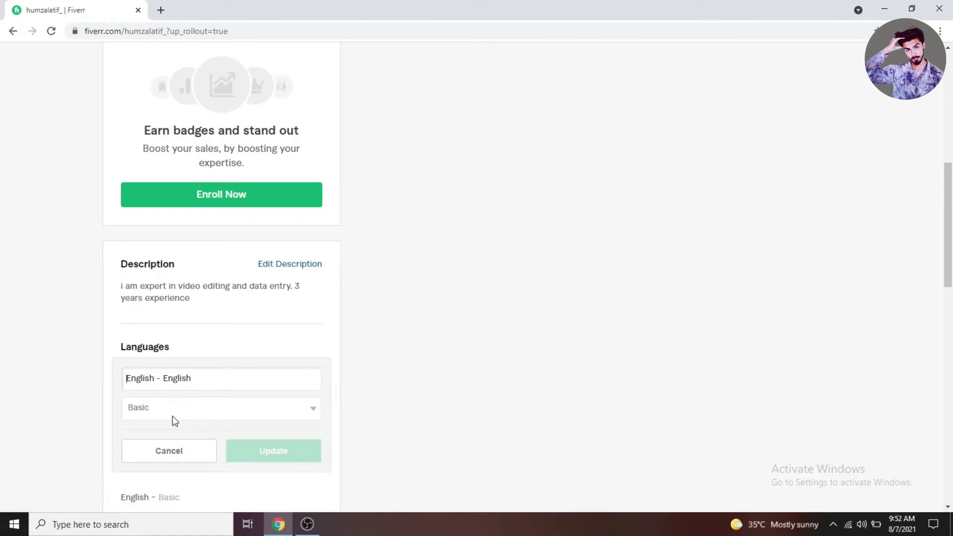
pyautogui.click(247, 413)
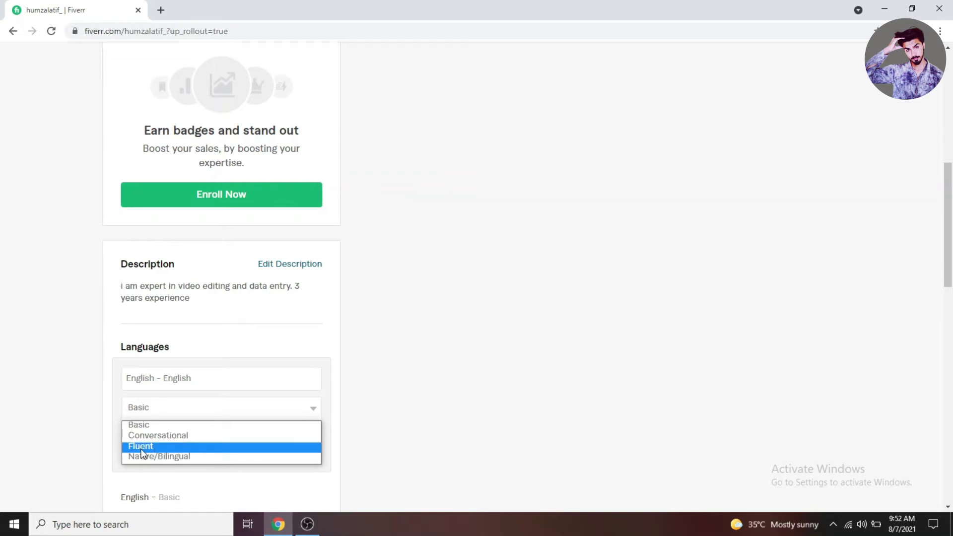
pyautogui.click(156, 447)
pyautogui.click(204, 417)
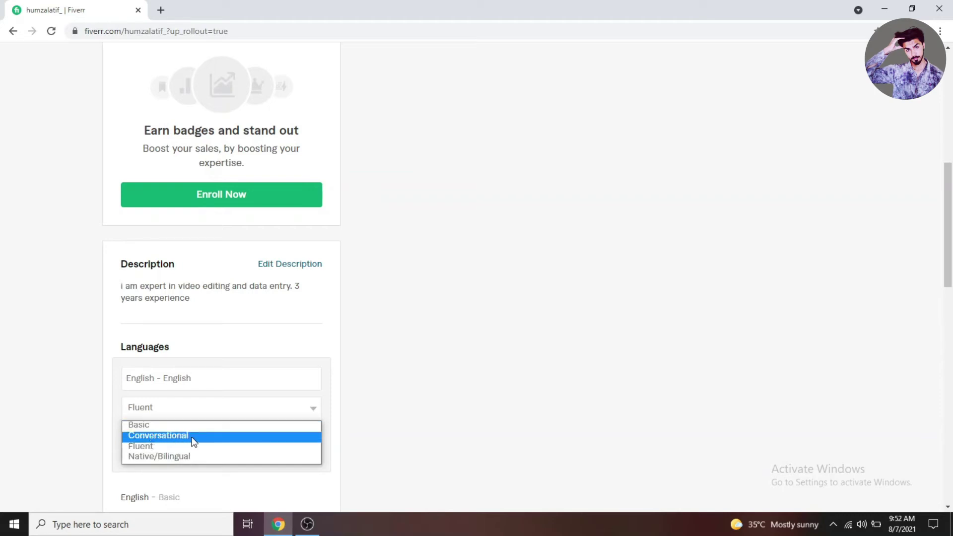
pyautogui.click(193, 436)
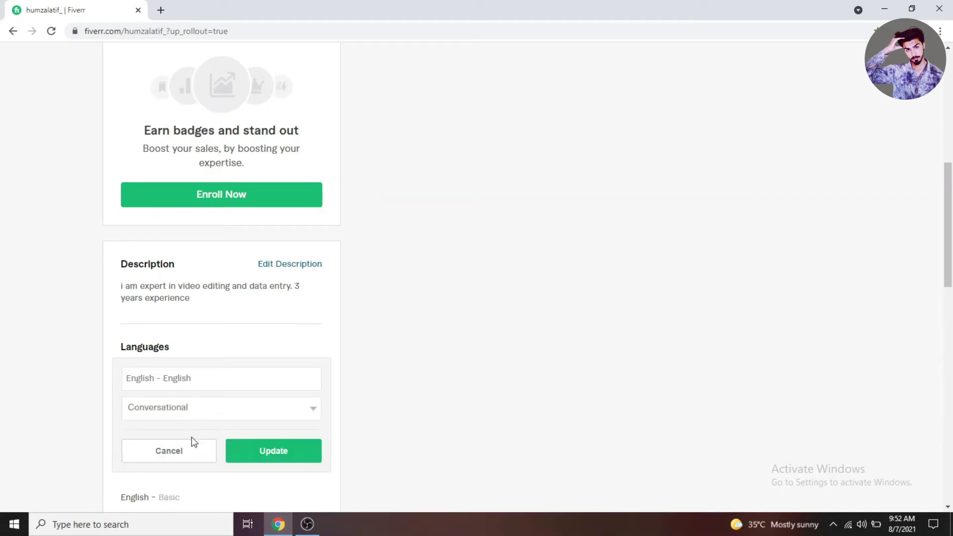
pyautogui.click(226, 413)
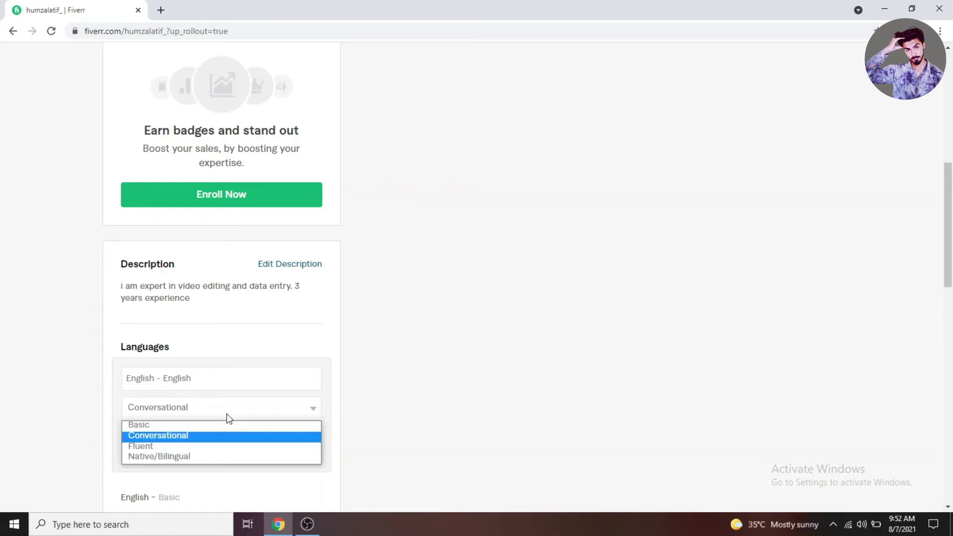
pyautogui.click(191, 445)
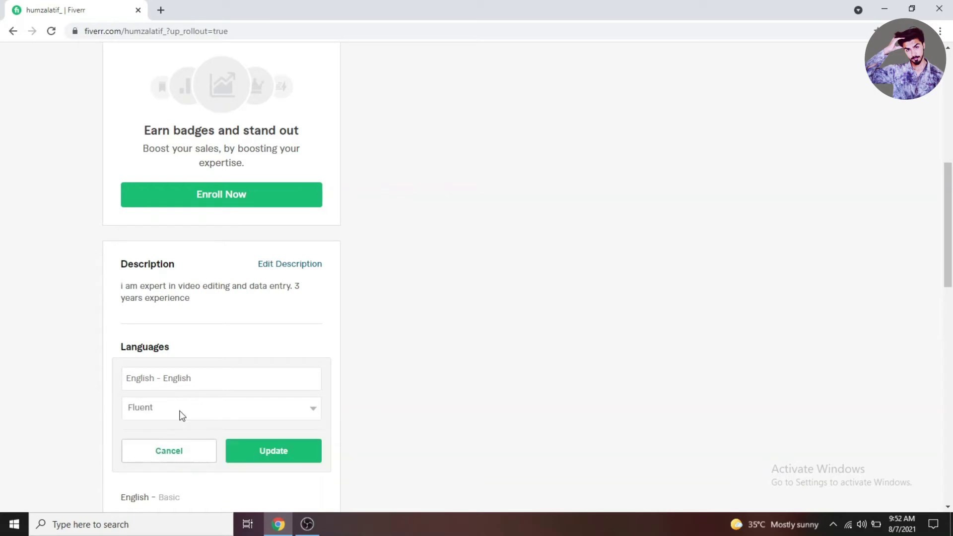
pyautogui.click(253, 452)
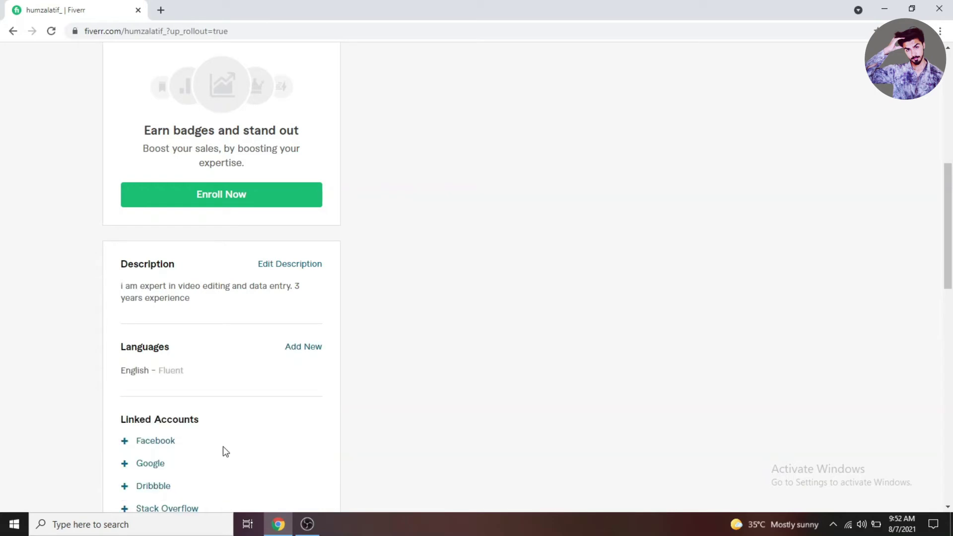
# Step: Add Urdu to the profile's languages with the level Fluent
pyautogui.click(305, 348)
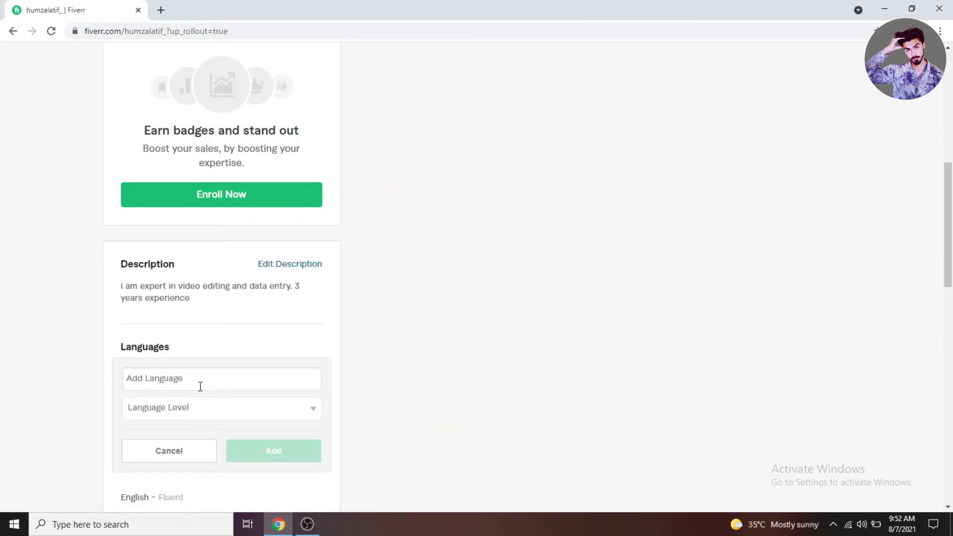
pyautogui.write('Urd')
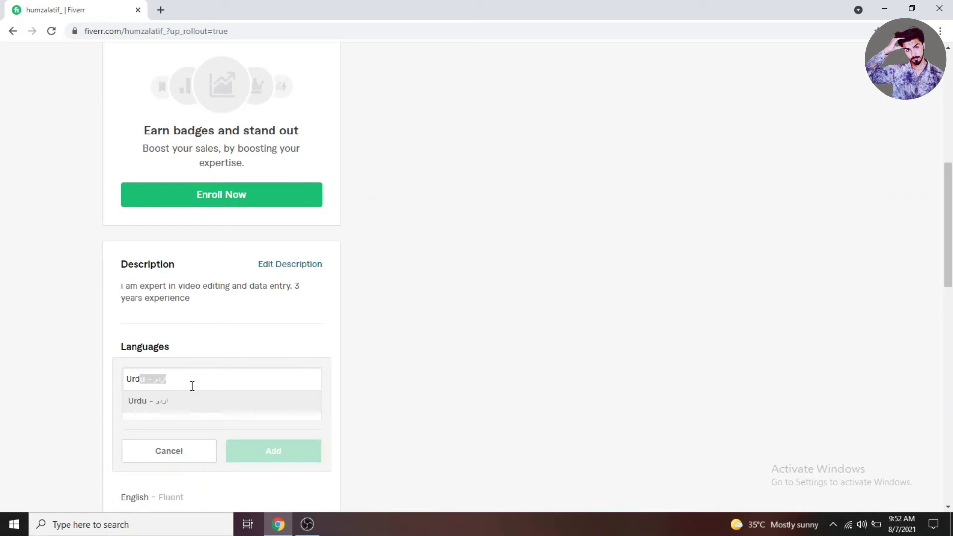
pyautogui.click(198, 396)
pyautogui.click(195, 408)
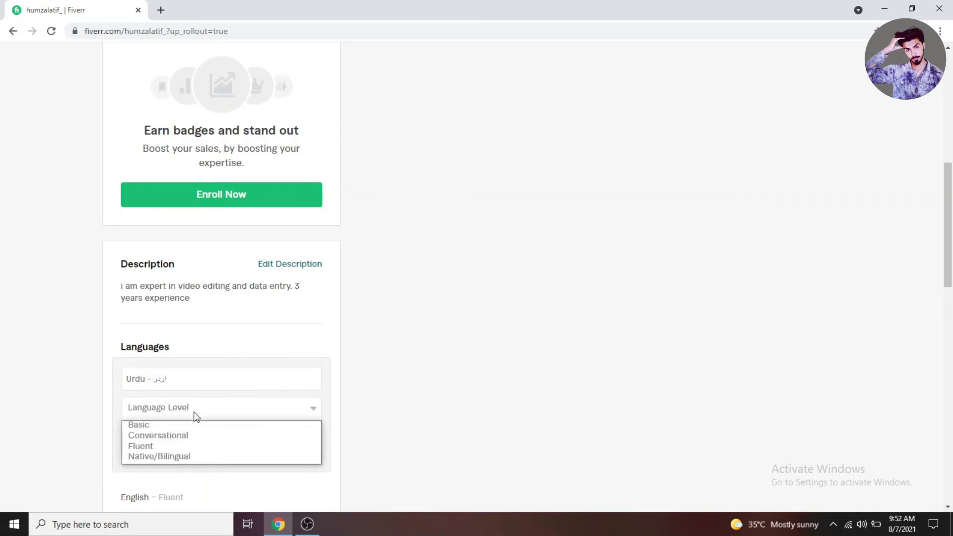
pyautogui.click(178, 446)
pyautogui.click(264, 447)
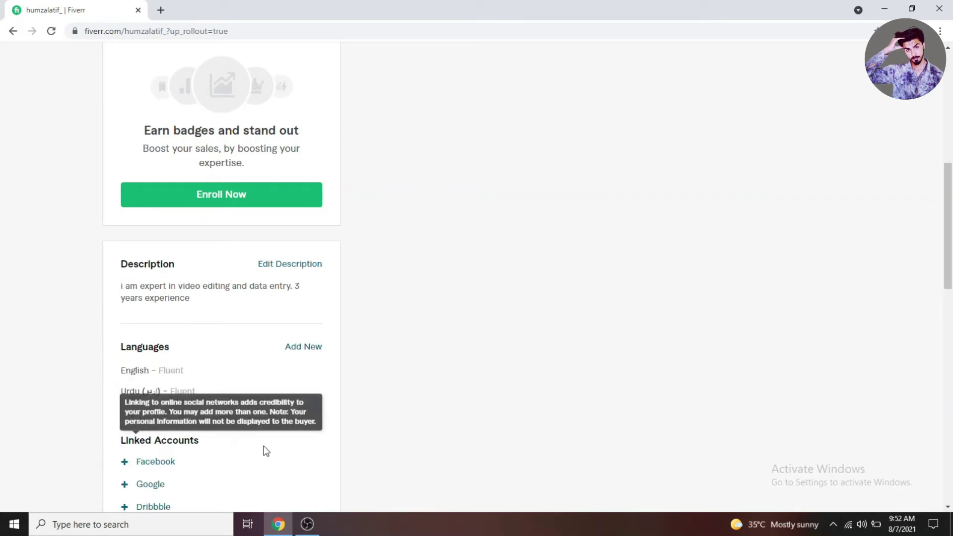
# Step: Add Japanese to the profile's languages with the level Conversational
pyautogui.click(299, 354)
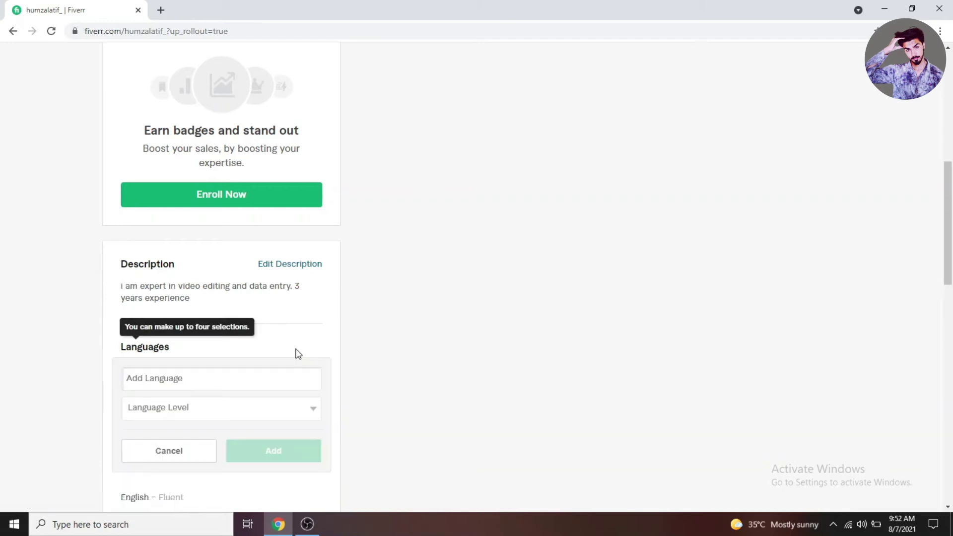
pyautogui.write('Japanese - 日本語 (にほんご／にっぽんご')
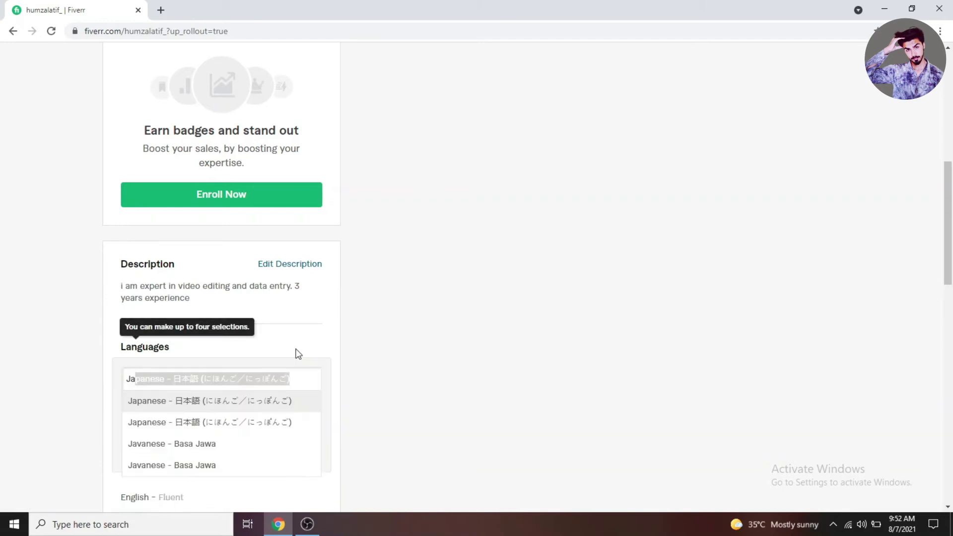
pyautogui.click(217, 405)
pyautogui.click(217, 411)
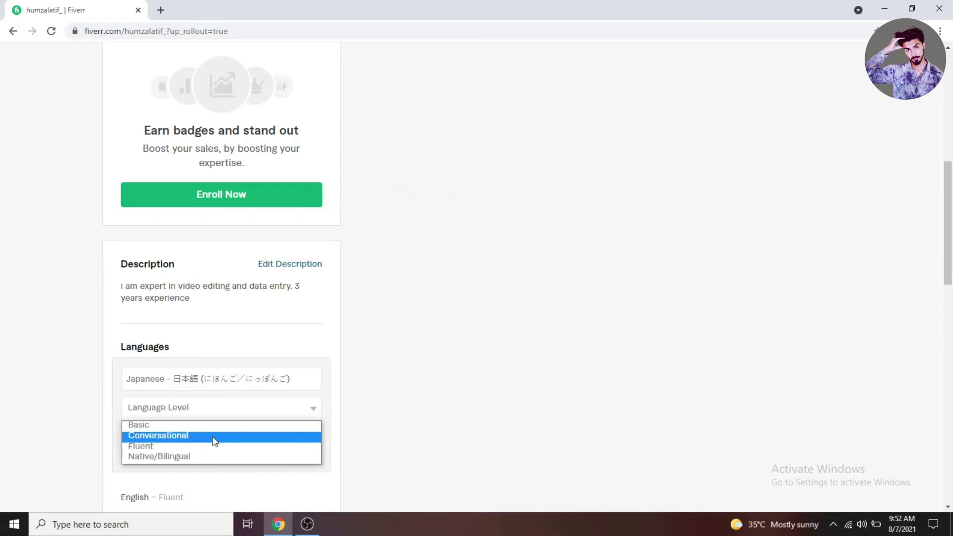
pyautogui.click(214, 437)
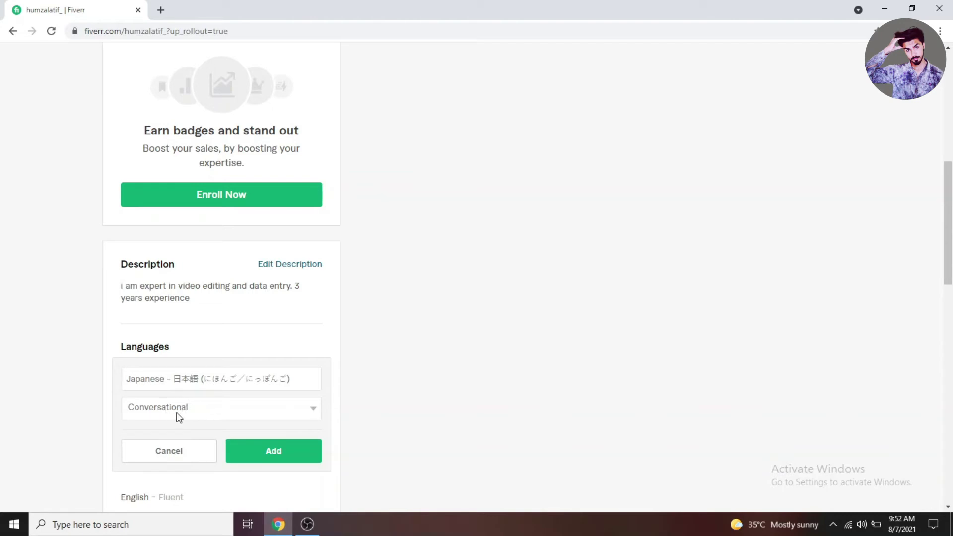
pyautogui.click(271, 452)
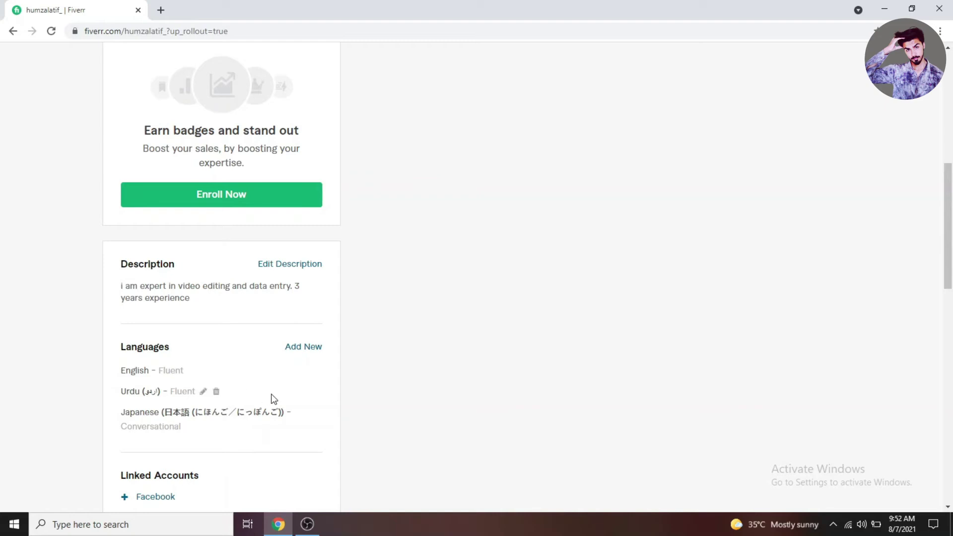
# Step: Add Video Editing to the profile's skills with the experience level Expert
pyautogui.scroll(-2, 257, 436)
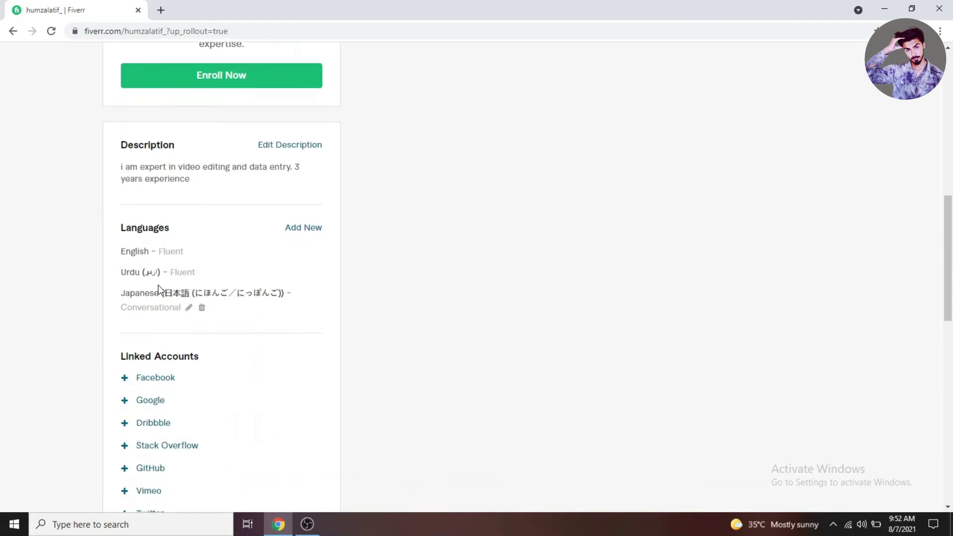
pyautogui.scroll(-1, 264, 349)
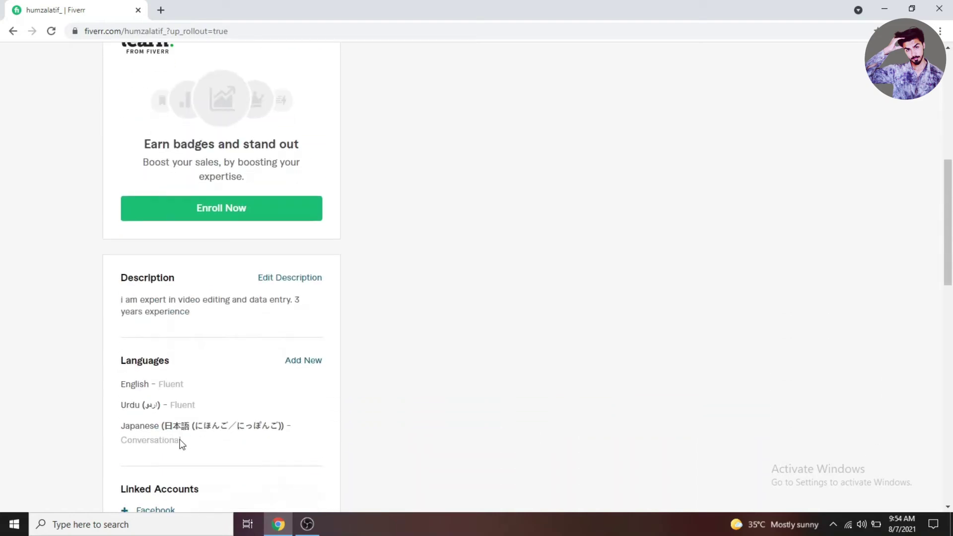
pyautogui.scroll(-1, 181, 443)
pyautogui.moveTo(124, 418)
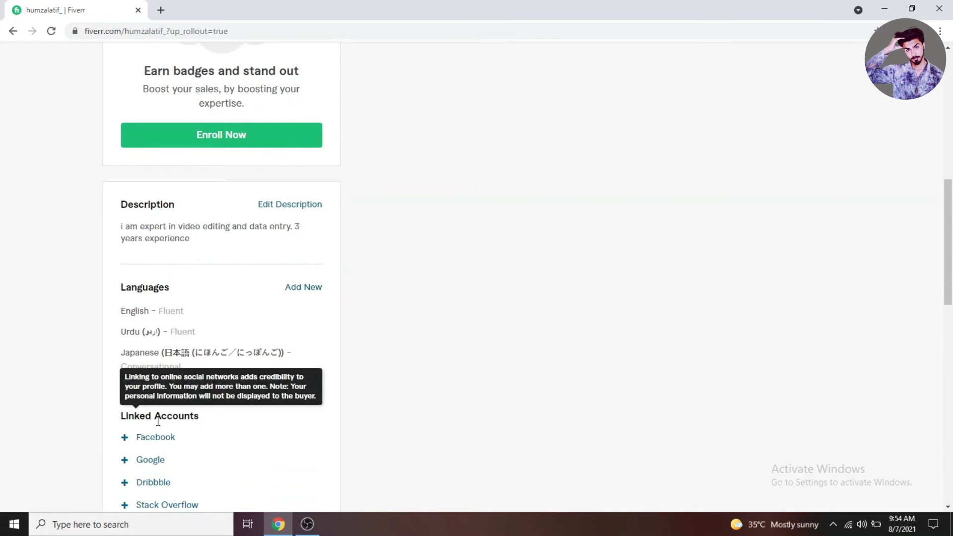
pyautogui.scroll(-2, 187, 447)
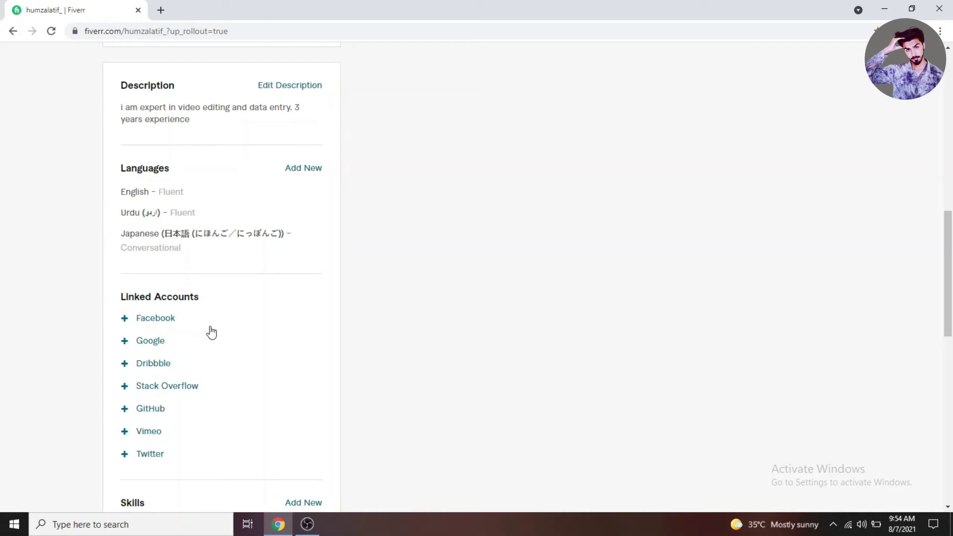
pyautogui.scroll(-2, 210, 333)
pyautogui.moveTo(134, 386)
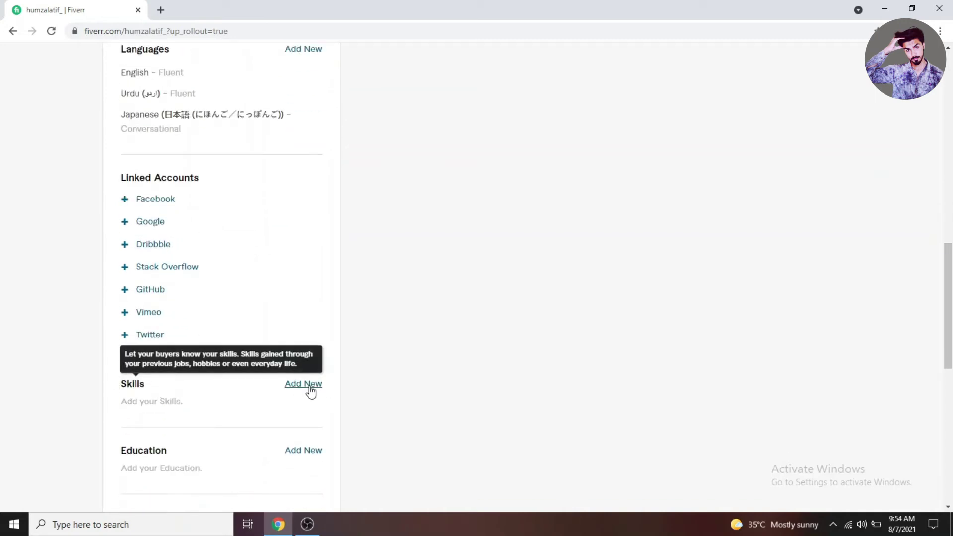
pyautogui.click(309, 386)
pyautogui.scroll(-1, 221, 411)
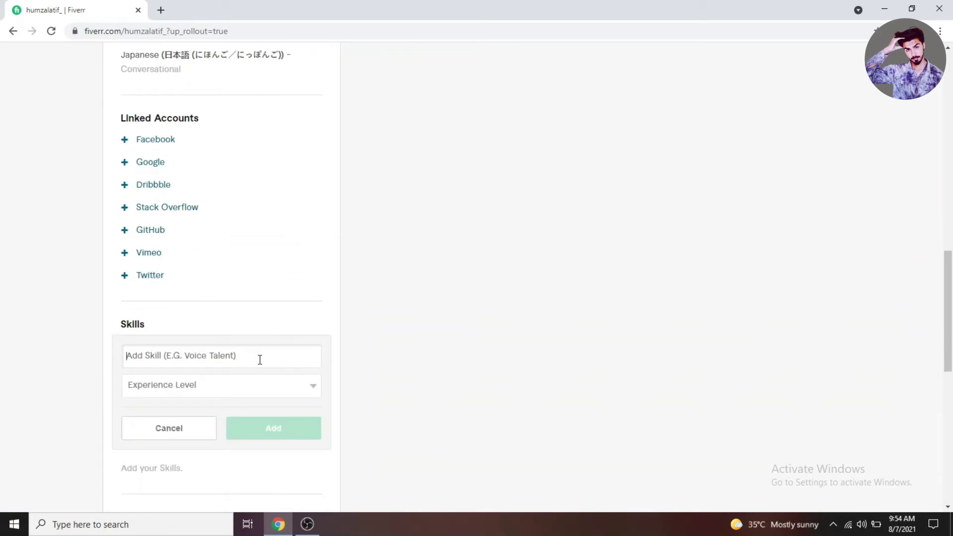
pyautogui.write('Video E')
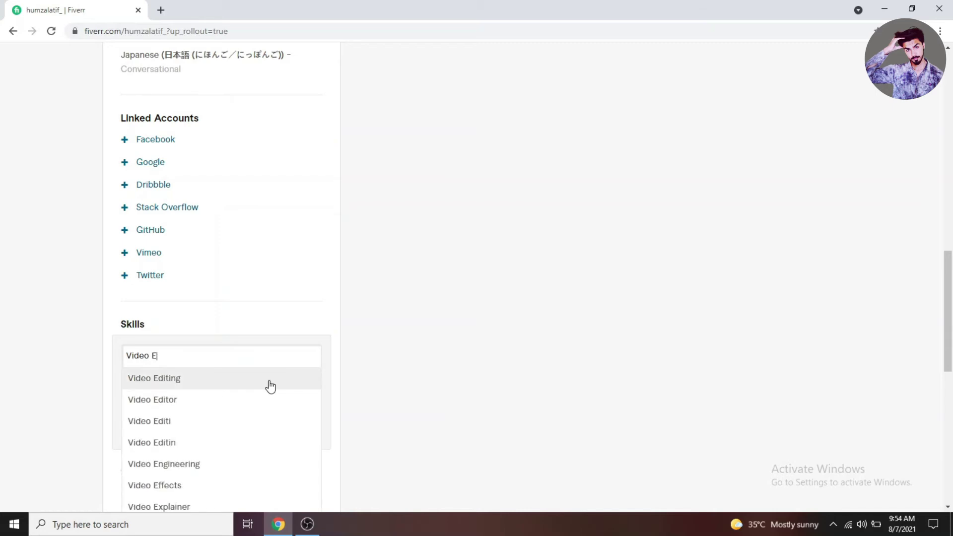
pyautogui.click(267, 379)
pyautogui.click(177, 385)
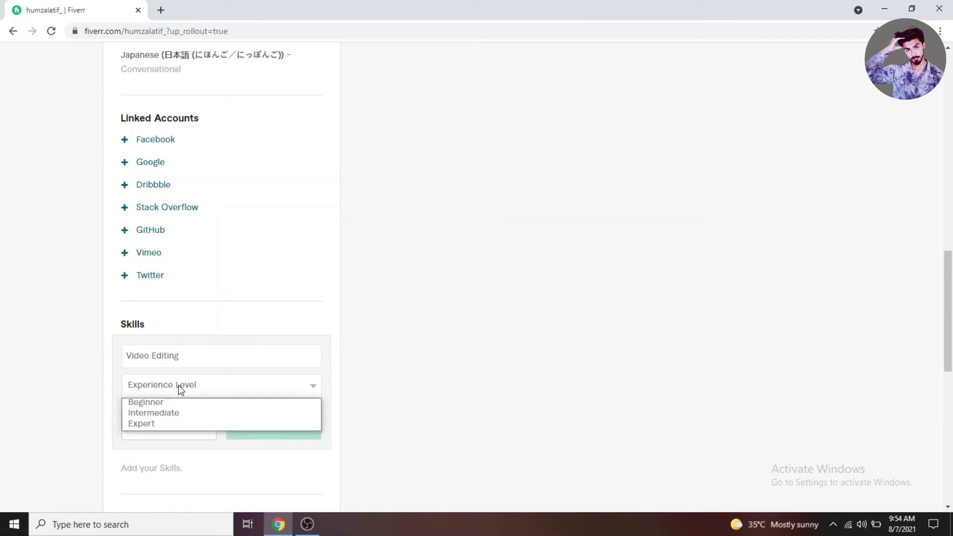
pyautogui.click(171, 421)
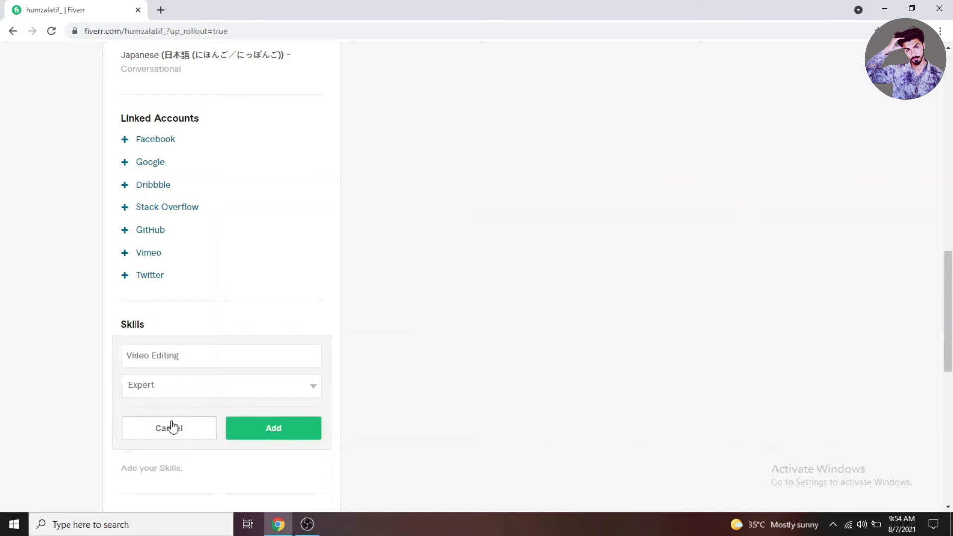
pyautogui.click(276, 427)
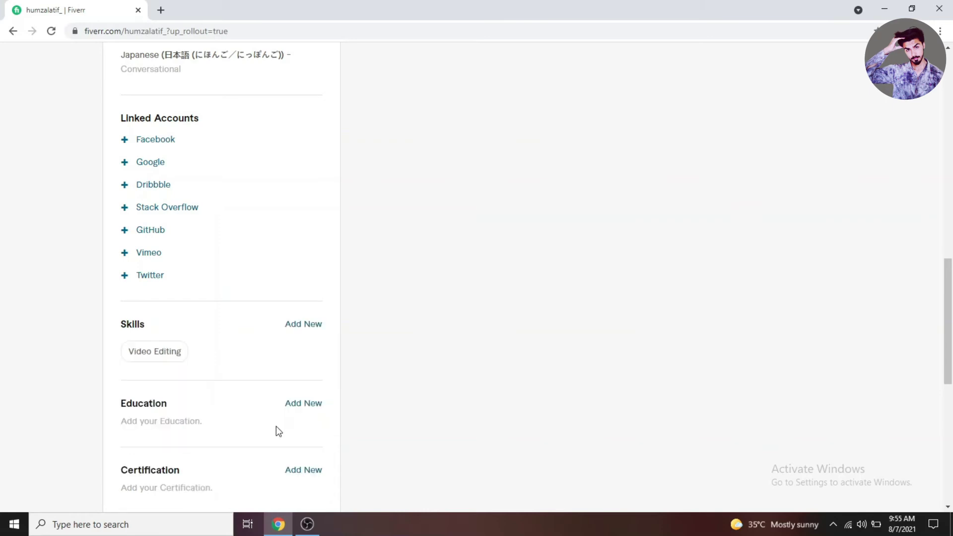
# Step: Add Data Entry to the profile's skills with the experience level Expert
pyautogui.click(306, 326)
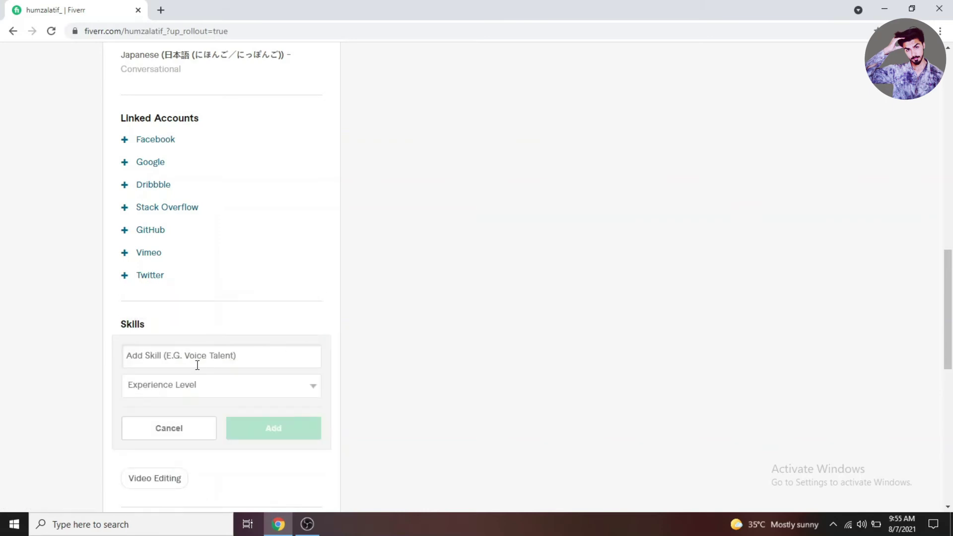
pyautogui.write('Data')
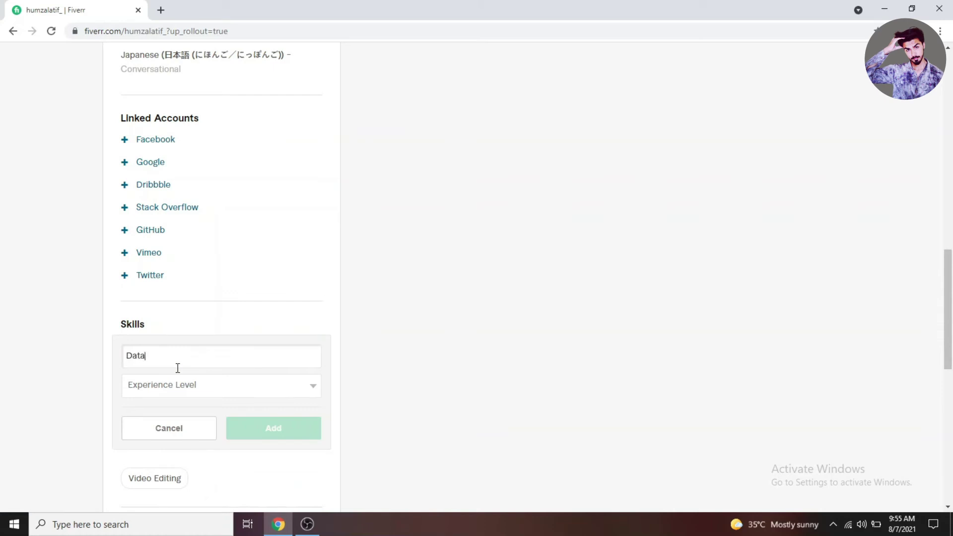
pyautogui.write(' E')
pyautogui.click(163, 398)
pyautogui.click(251, 389)
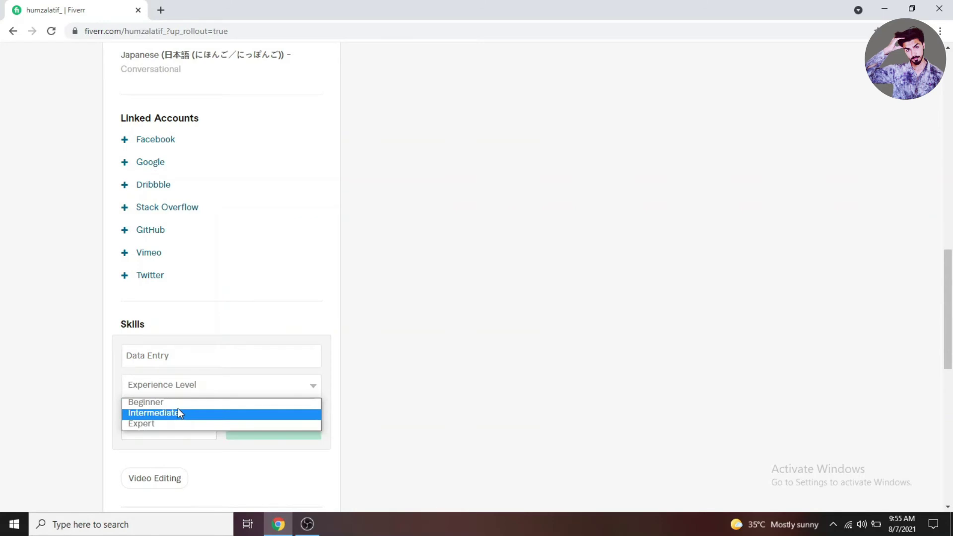
pyautogui.click(151, 422)
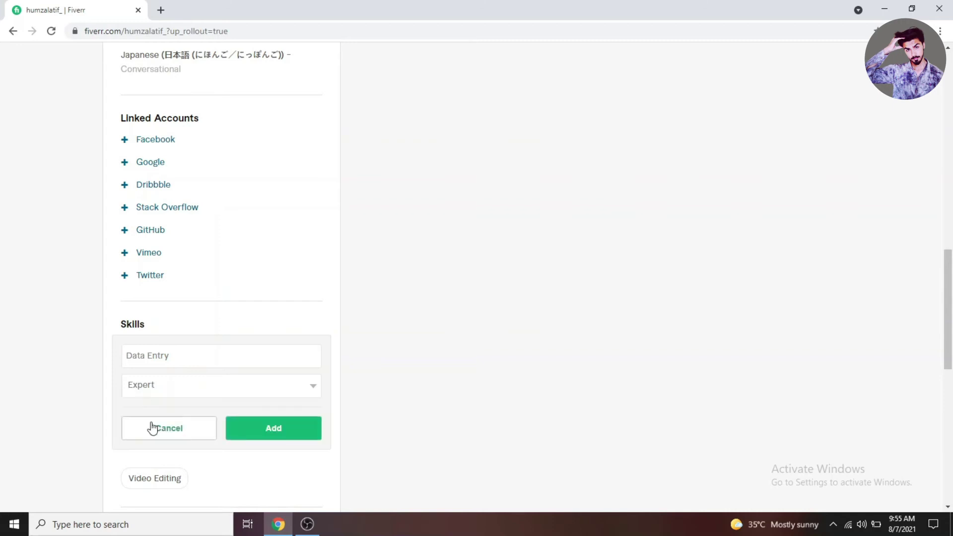
pyautogui.click(271, 428)
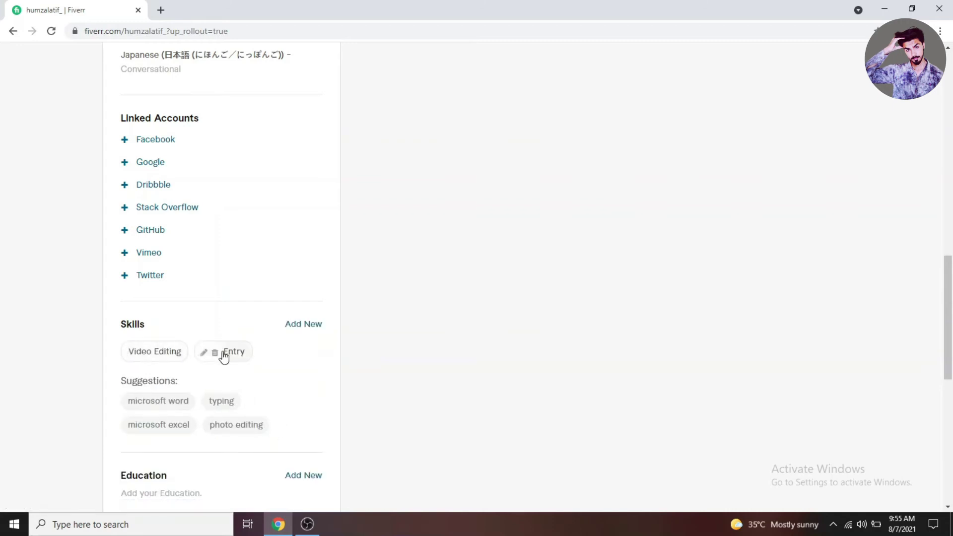
# Step: Start a new education entry and set the country of the college to Pakistan
pyautogui.scroll(-1, 308, 420)
pyautogui.scroll(-2, 308, 421)
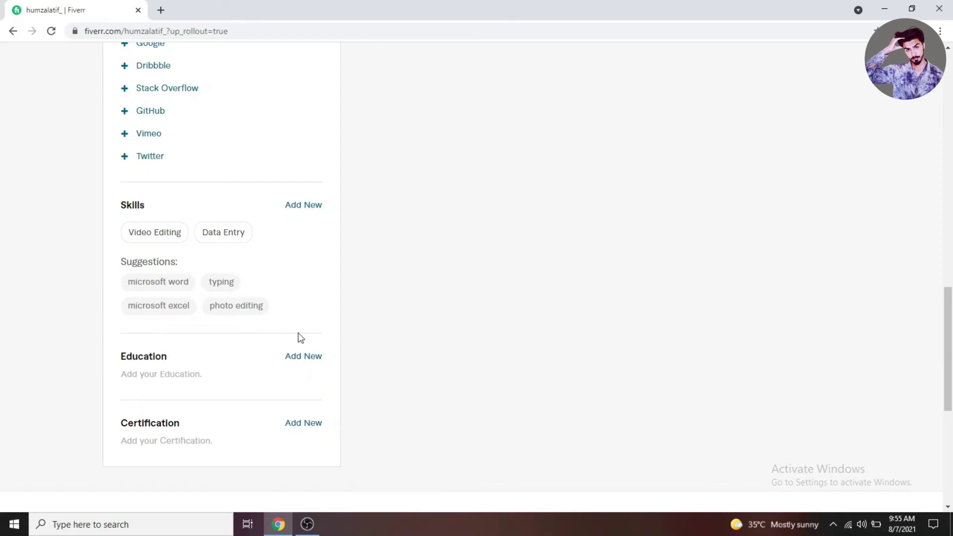
pyautogui.scroll(-1, 379, 378)
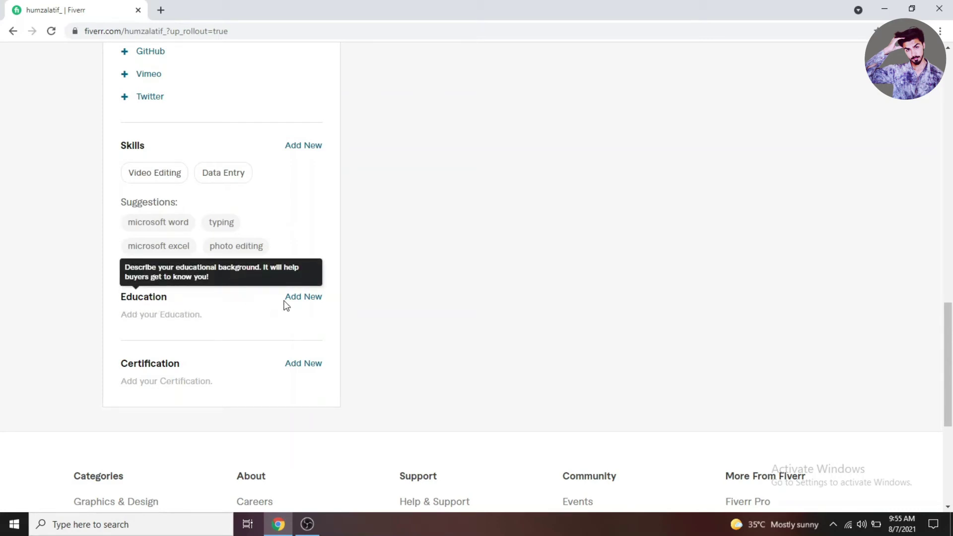
pyautogui.click(300, 297)
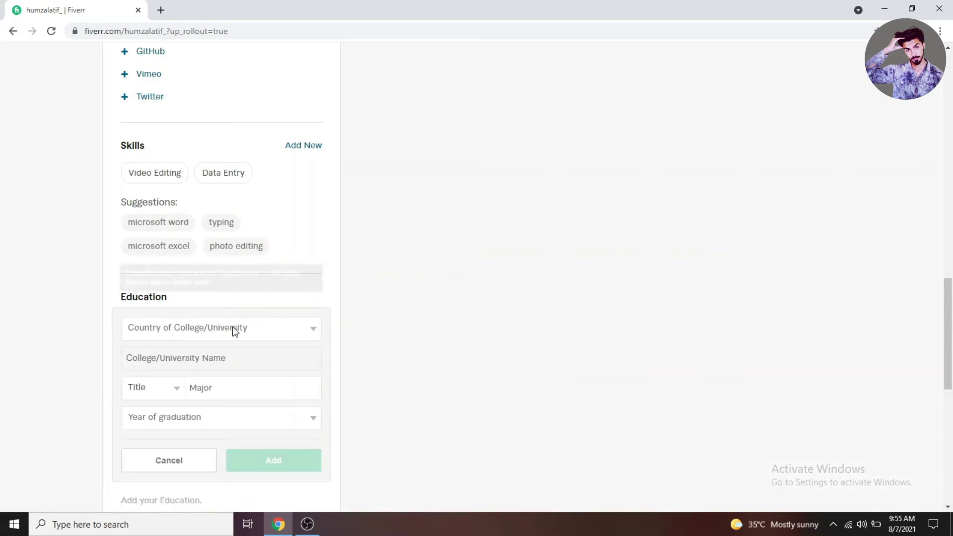
pyautogui.click(192, 330)
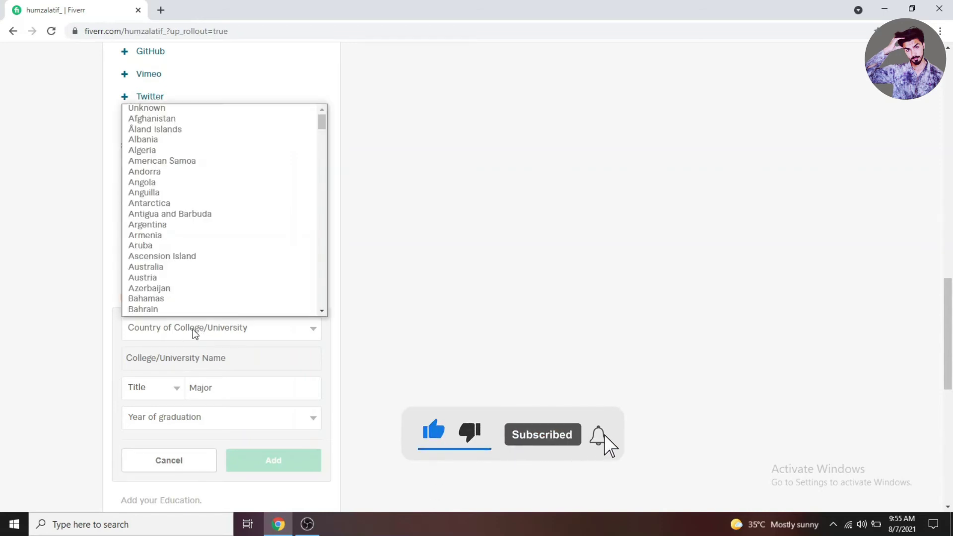
pyautogui.press('p')
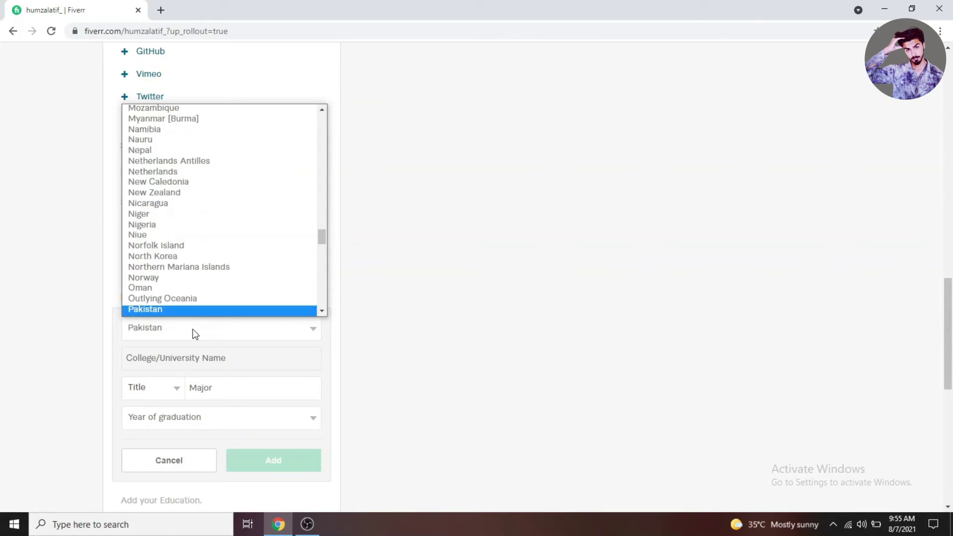
pyautogui.scroll(-1, 192, 310)
pyautogui.click(189, 309)
pyautogui.click(192, 328)
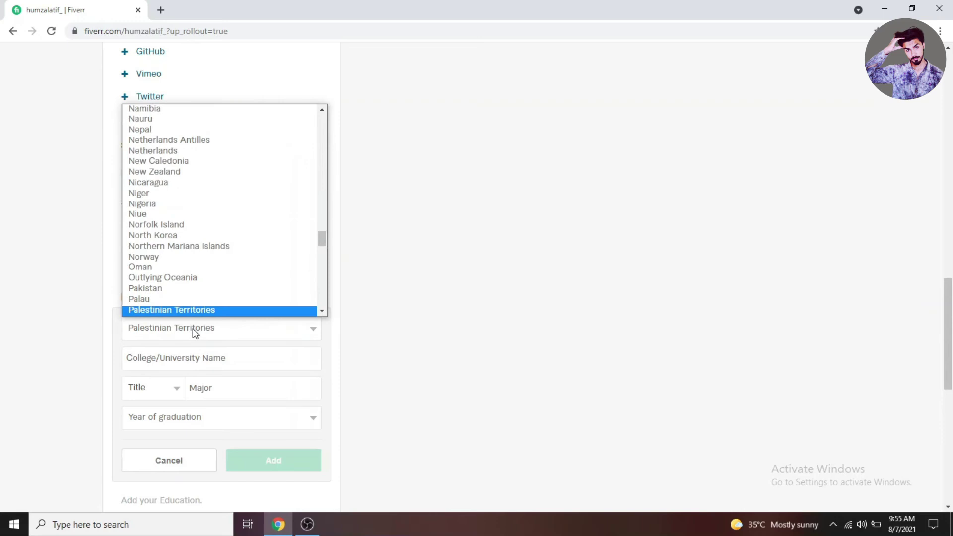
pyautogui.click(174, 289)
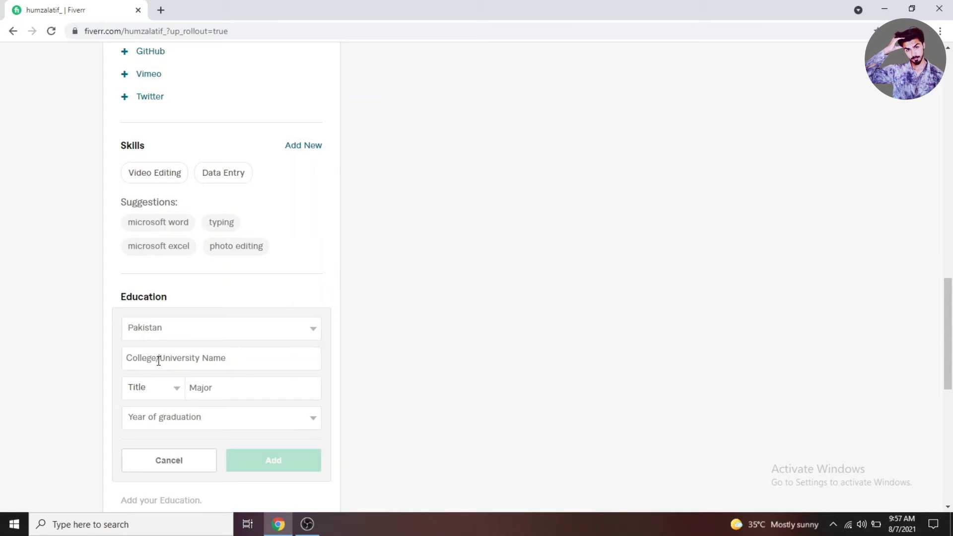
# Step: Set the college name of the education entry to the suggested Punjab Group Of Colleges
pyautogui.click(194, 358)
pyautogui.write('P')
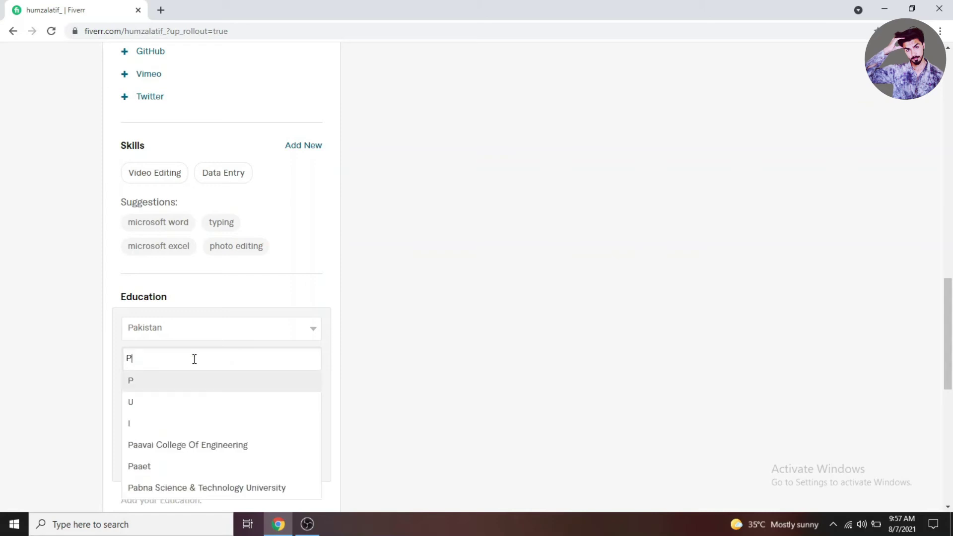
pyautogui.write('unj')
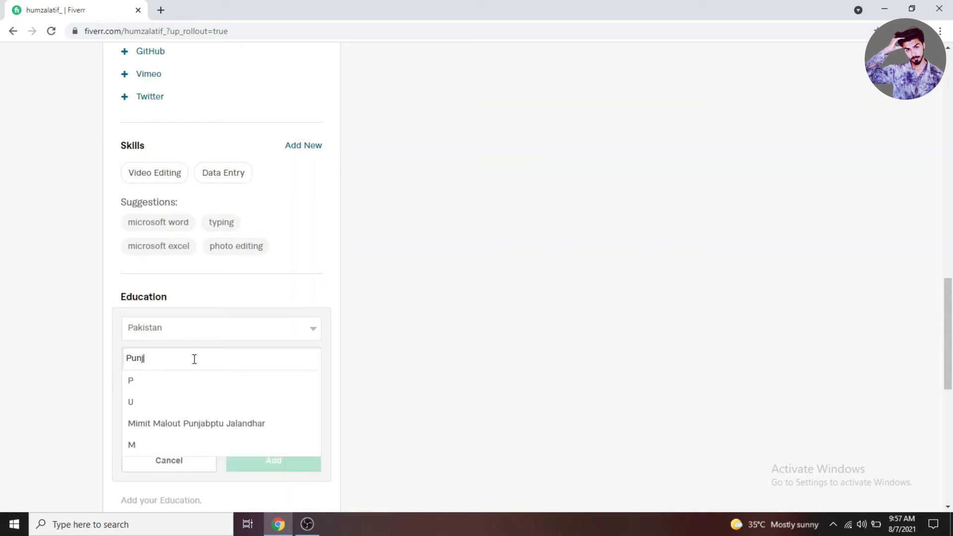
pyautogui.write('ab Grou')
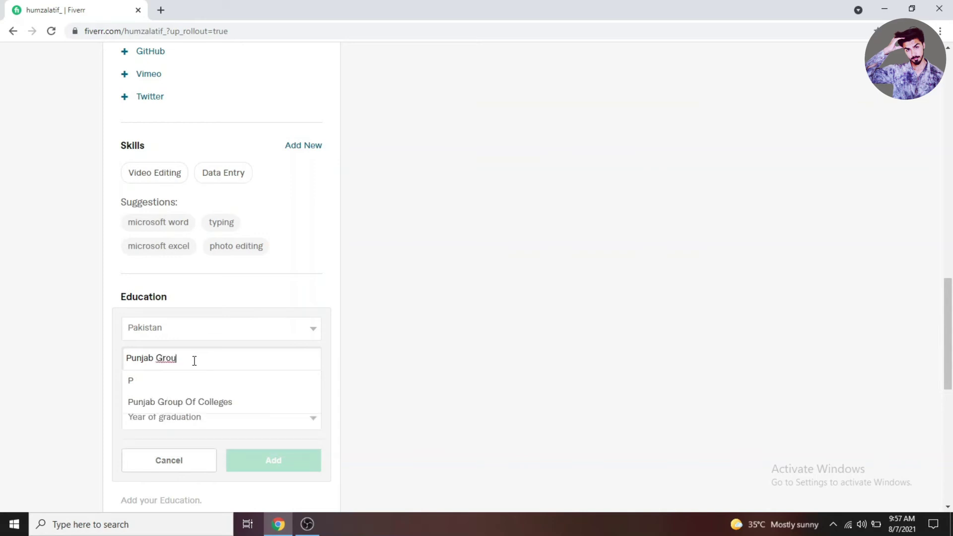
pyautogui.click(176, 400)
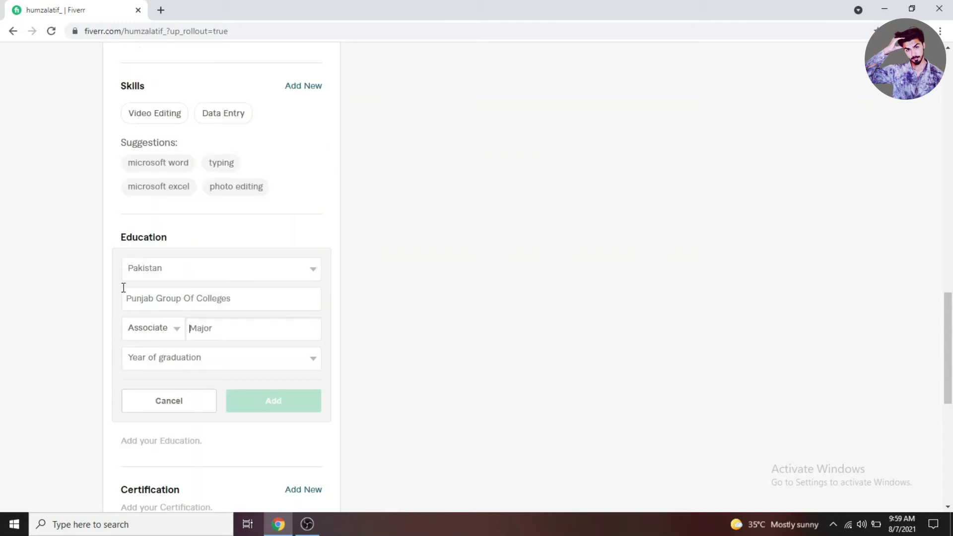
# Step: Set the education entry's title to Certificate and its major to Icom
pyautogui.click(172, 332)
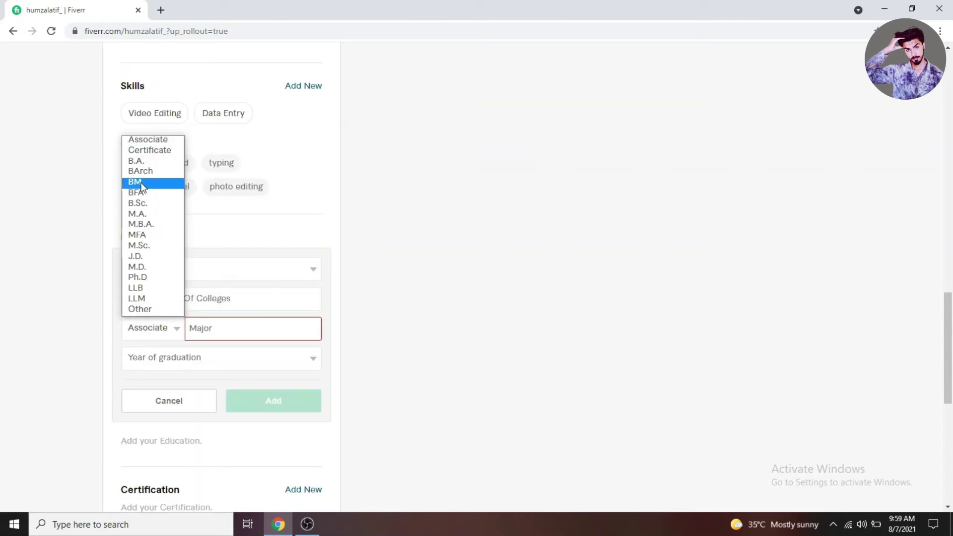
pyautogui.click(148, 153)
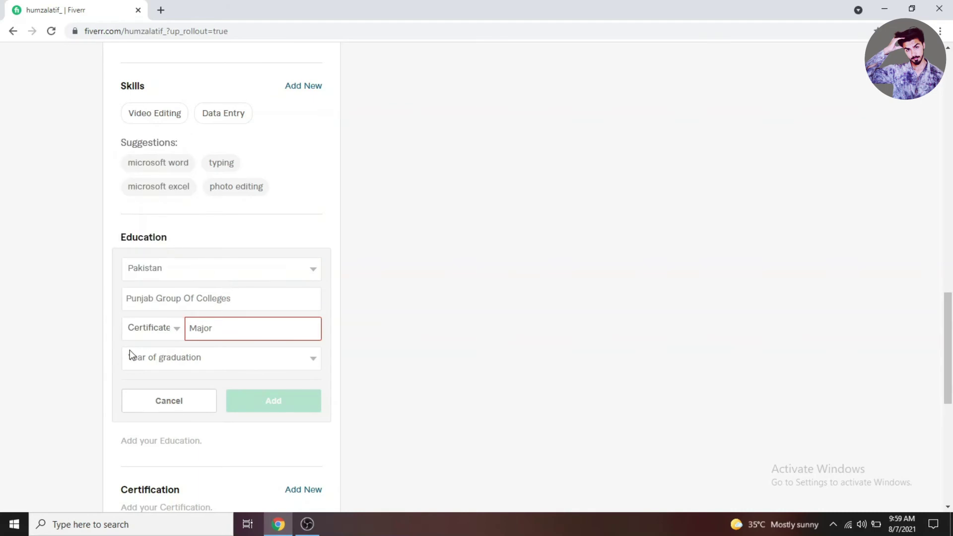
pyautogui.click(226, 330)
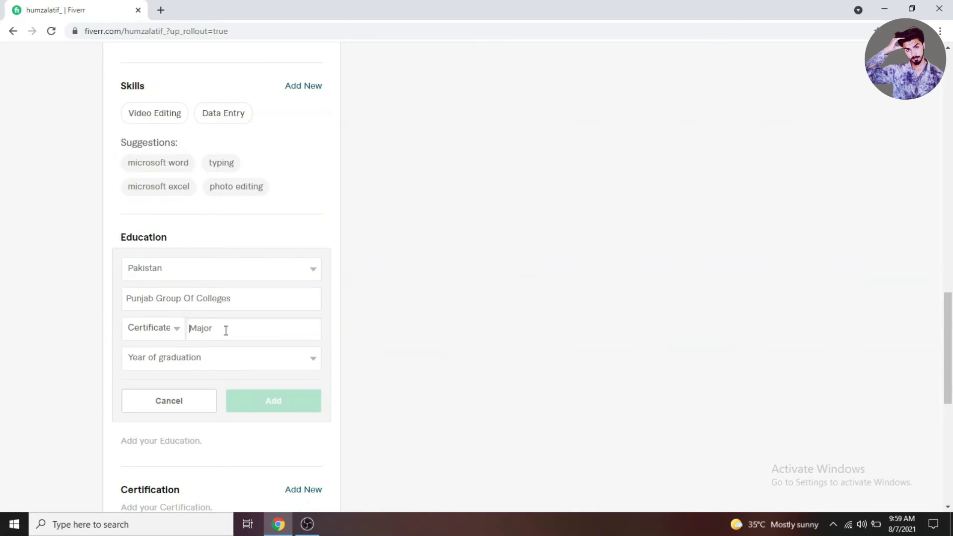
pyautogui.write('Ic')
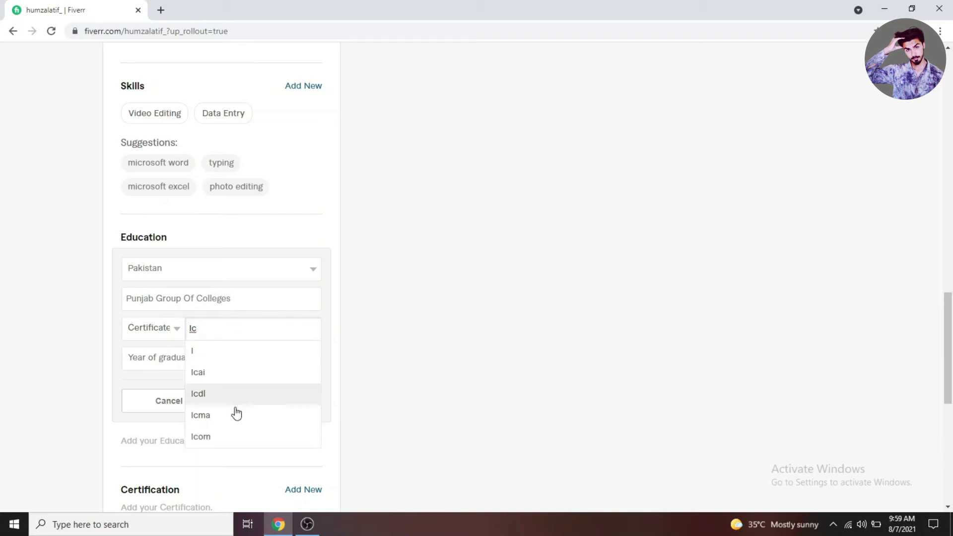
pyautogui.click(235, 441)
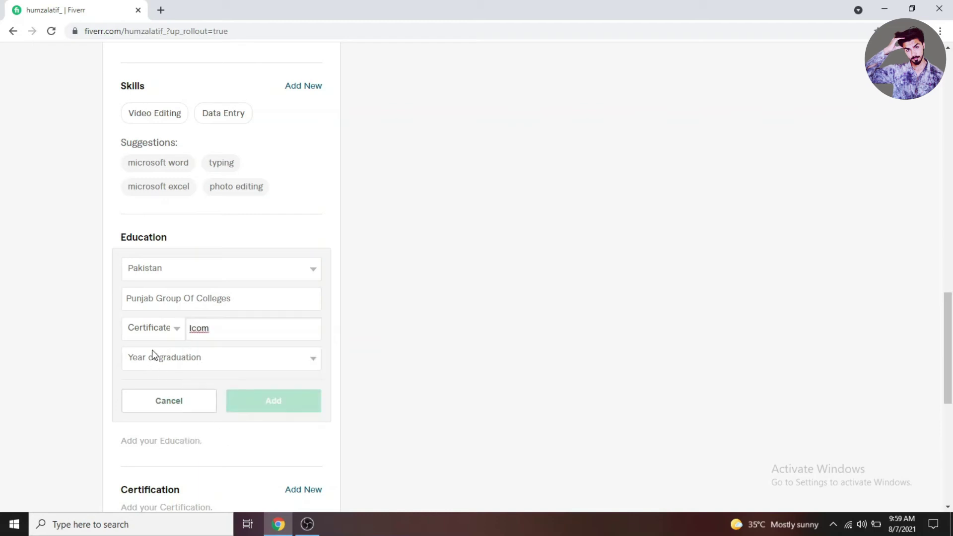
# Step: Set the year of graduation in the education entry to 2021
pyautogui.click(243, 359)
pyautogui.scroll(-3, 242, 312)
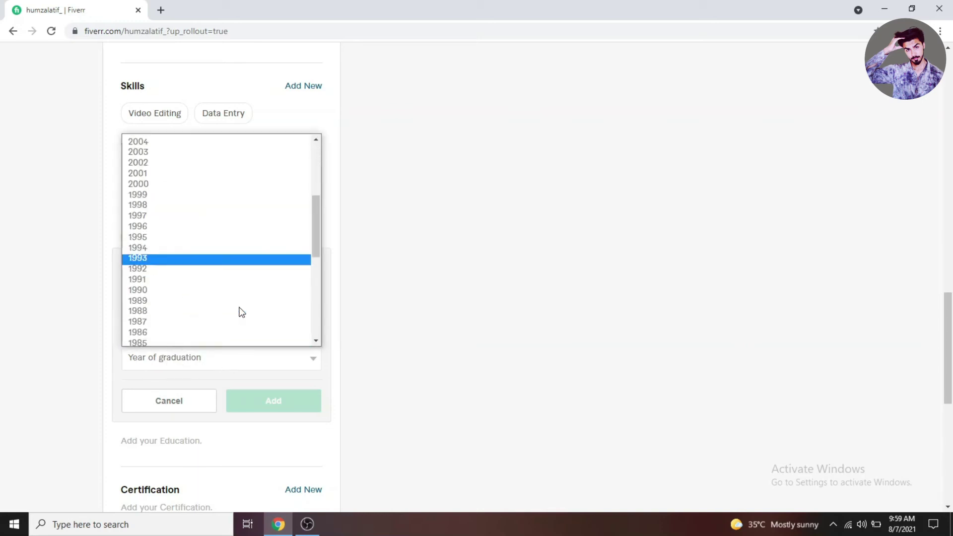
pyautogui.scroll(-5, 219, 325)
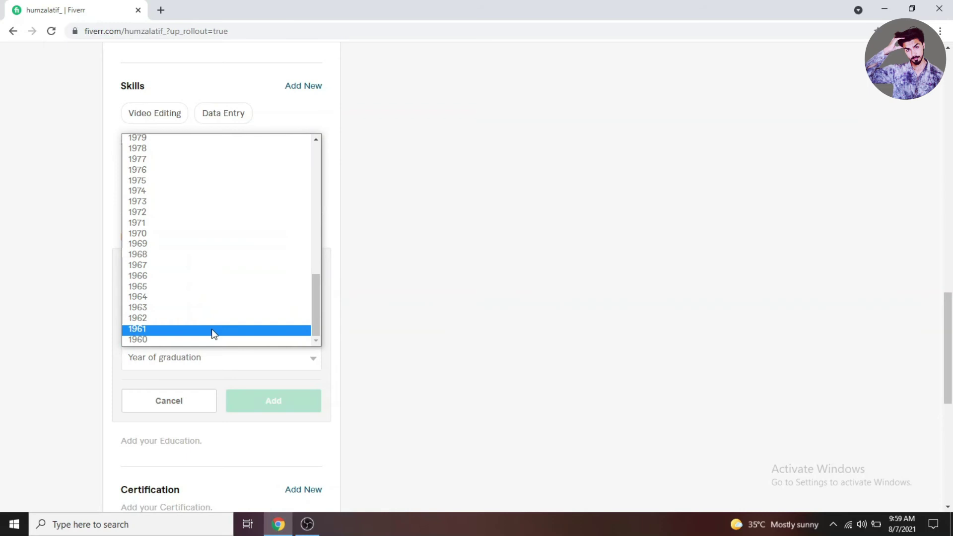
pyautogui.scroll(8, 260, 336)
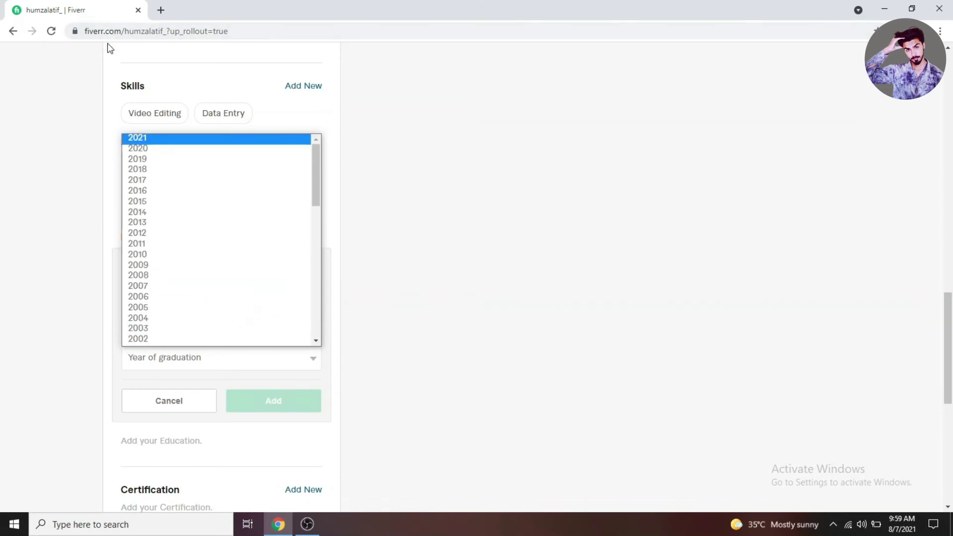
pyautogui.click(146, 140)
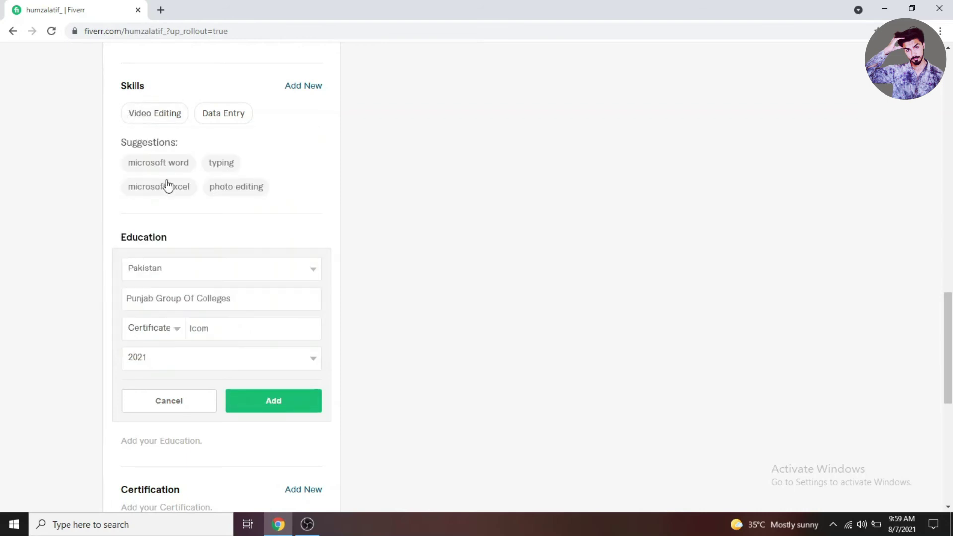
# Step: Save the education entry and start a new certification entry with Award as the certificate or award name
pyautogui.click(299, 403)
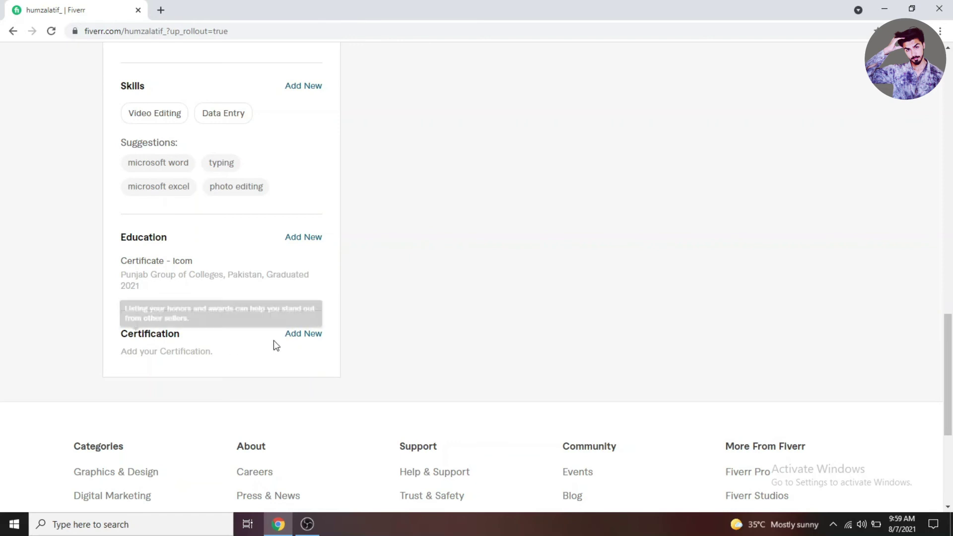
pyautogui.click(304, 335)
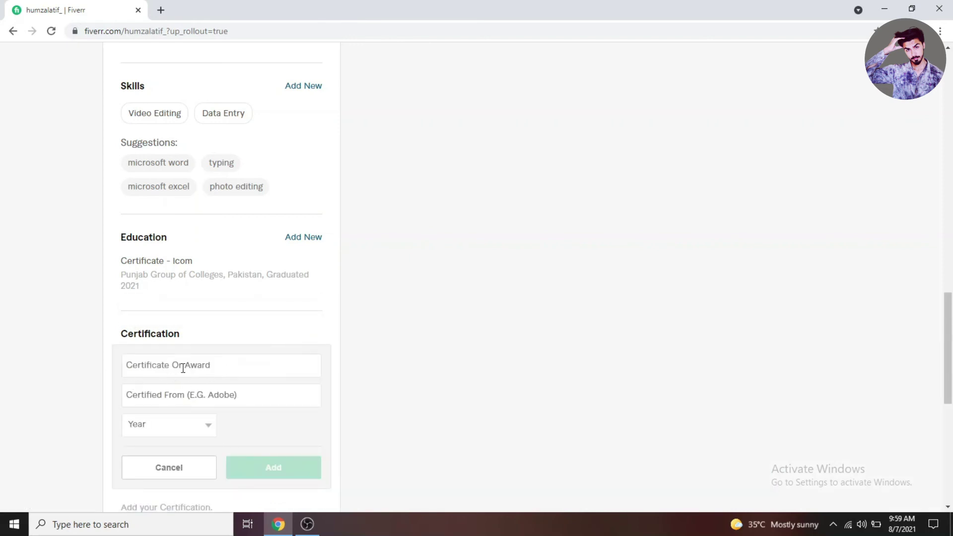
pyautogui.scroll(-2, 218, 366)
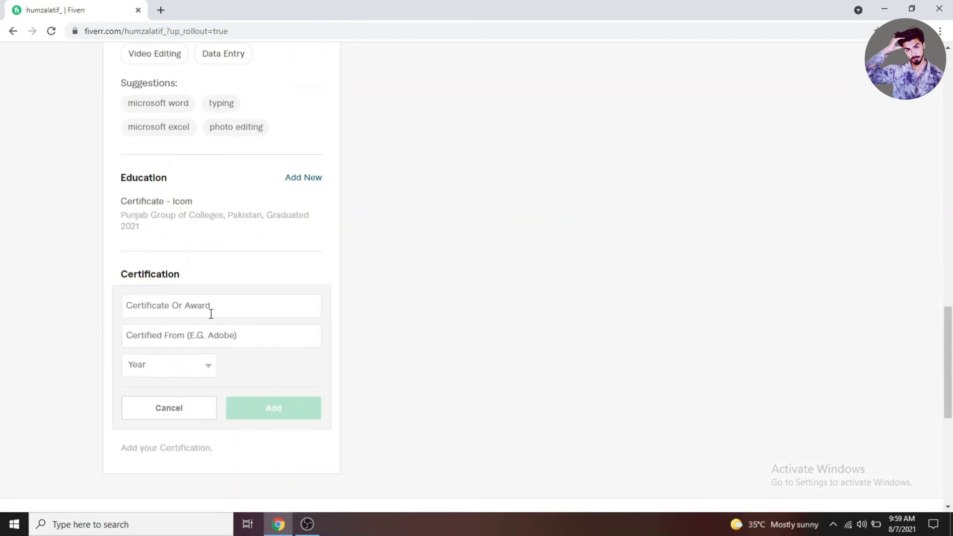
pyautogui.click(210, 307)
pyautogui.click(246, 337)
pyautogui.click(206, 310)
pyautogui.write('A')
pyautogui.press('BackSpace')
pyautogui.write('Aw')
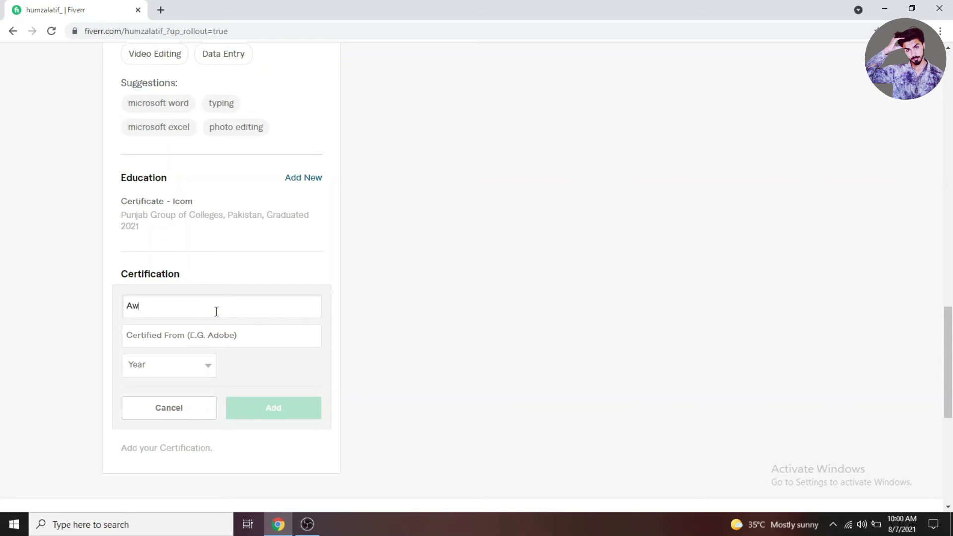
pyautogui.write('ard')
# Step: Set the certification's issuer to YouTube and its year to 2020, and add it to the profile
pyautogui.click(227, 335)
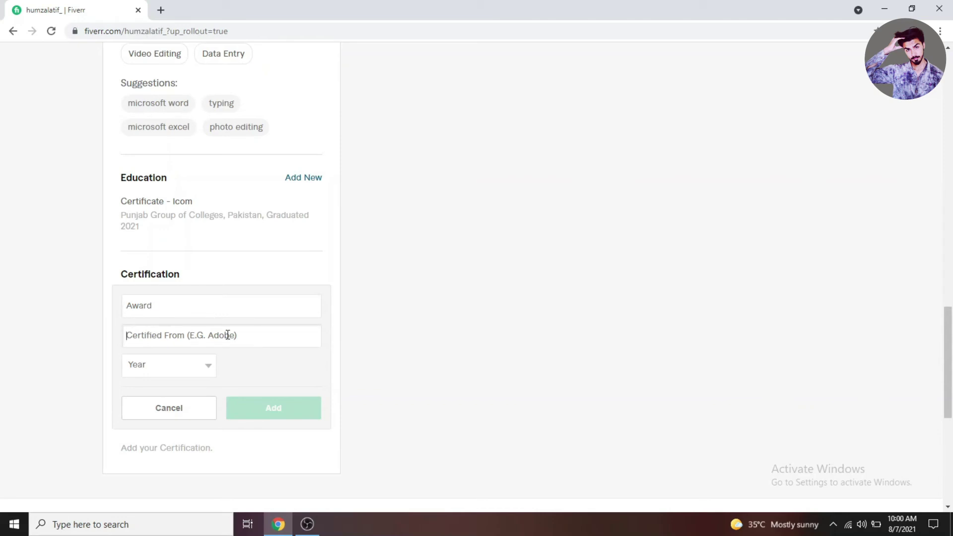
pyautogui.write('You')
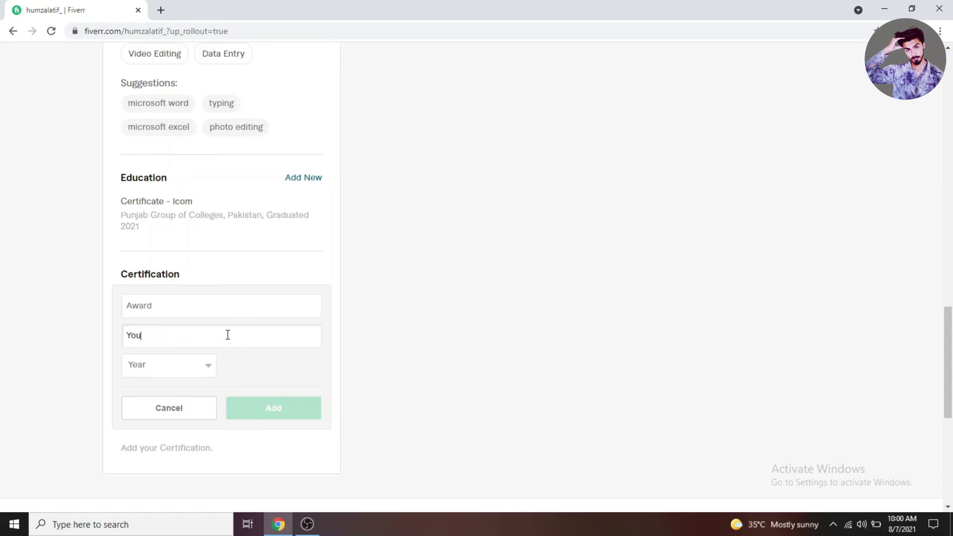
pyautogui.write('Tube')
pyautogui.click(175, 367)
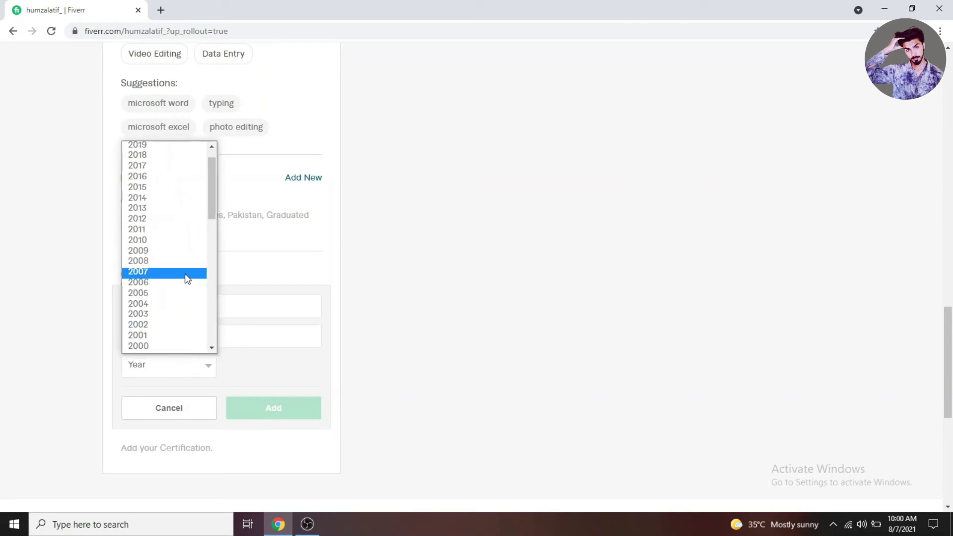
pyautogui.scroll(1, 184, 314)
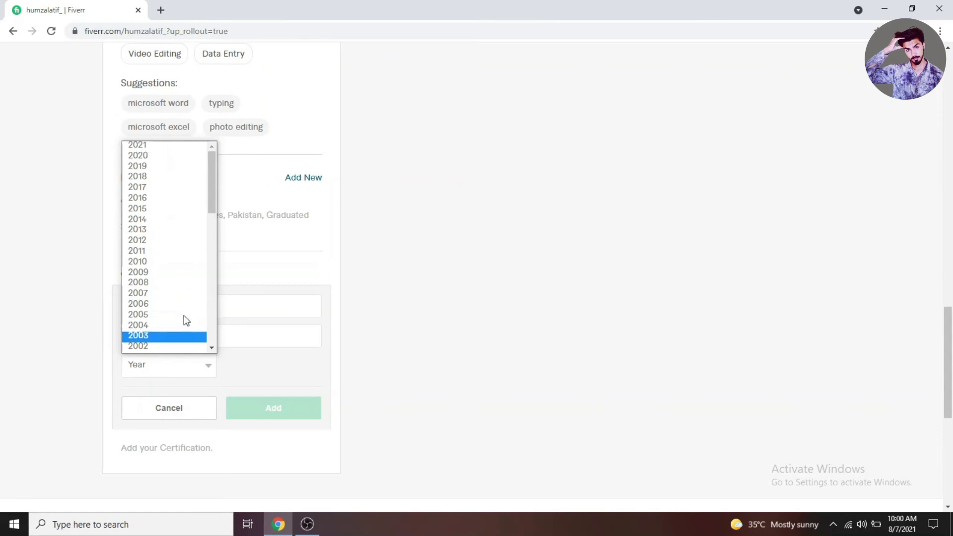
pyautogui.click(171, 155)
pyautogui.click(282, 406)
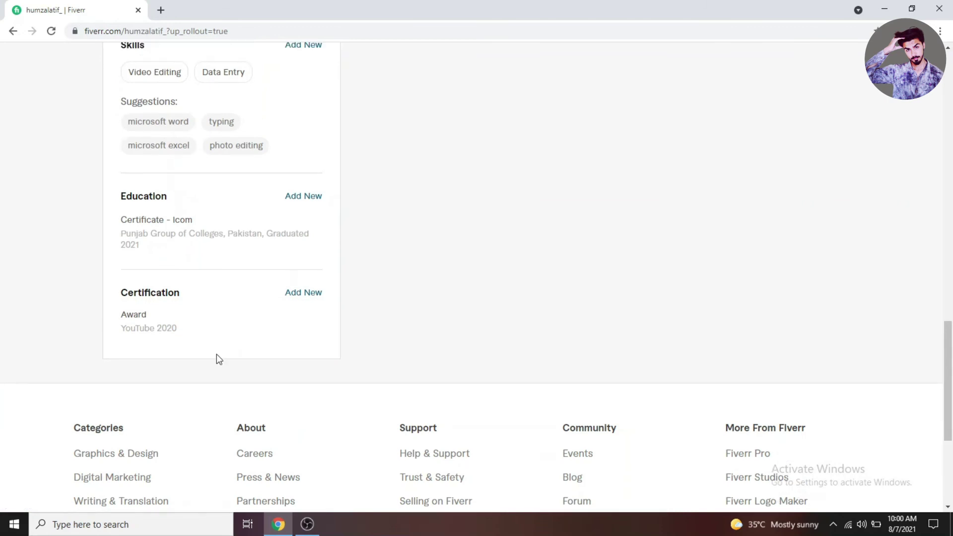
# Step: Link the Facebook account to the profile, entering the account password and the two-factor login code and granting Fiverr access
pyautogui.scroll(2, 264, 345)
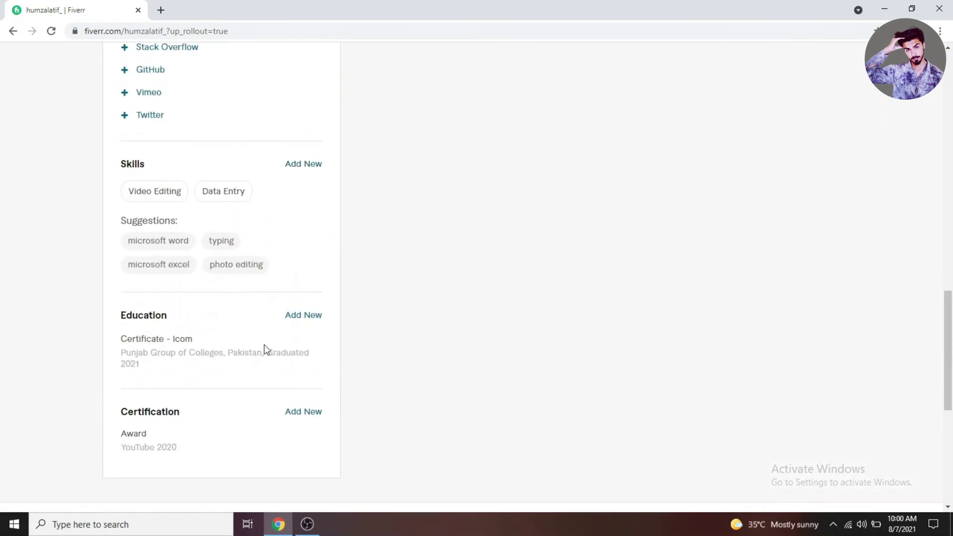
pyautogui.scroll(6, 264, 344)
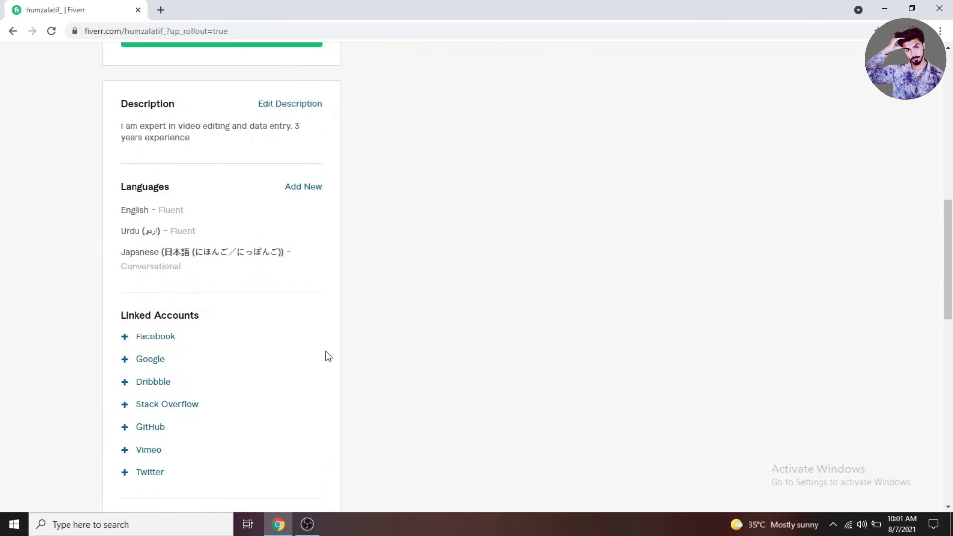
pyautogui.click(160, 336)
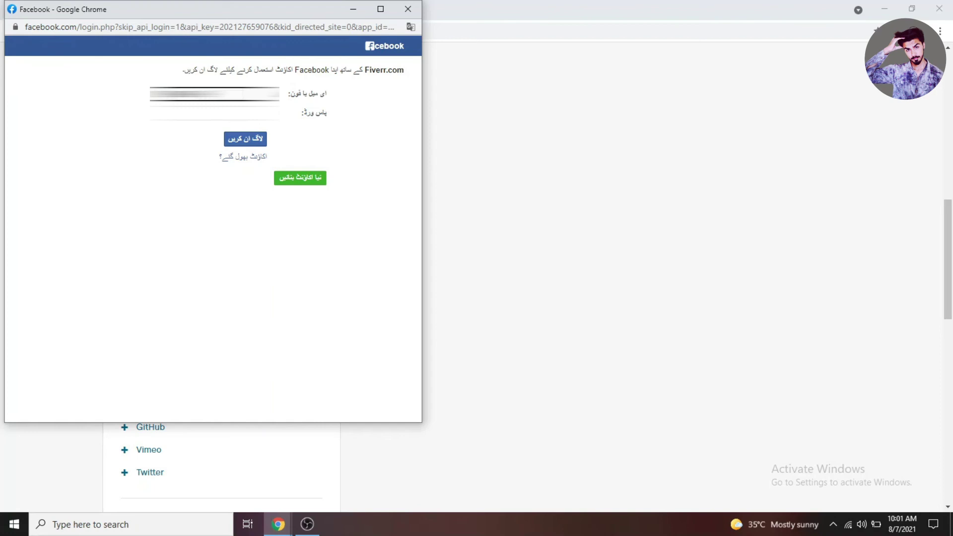
pyautogui.click(215, 113)
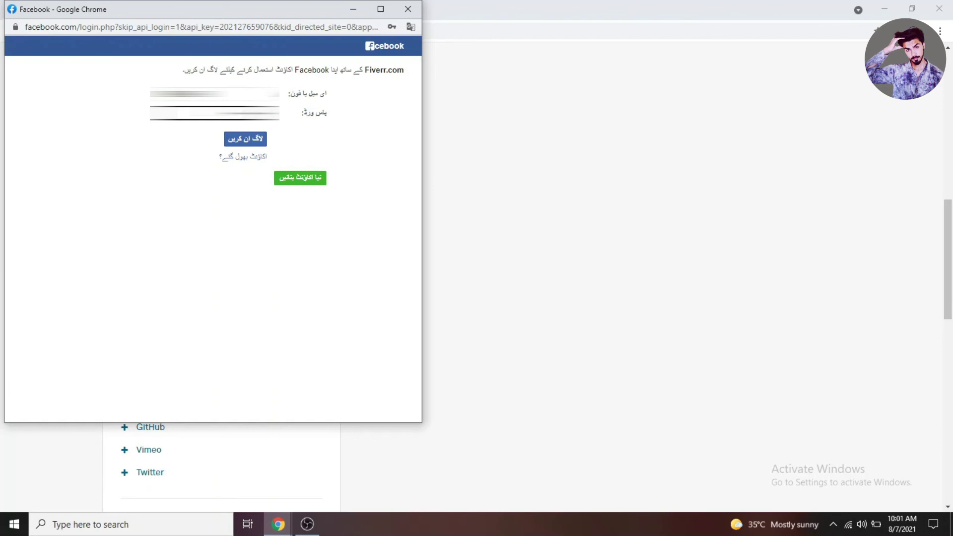
pyautogui.click(244, 137)
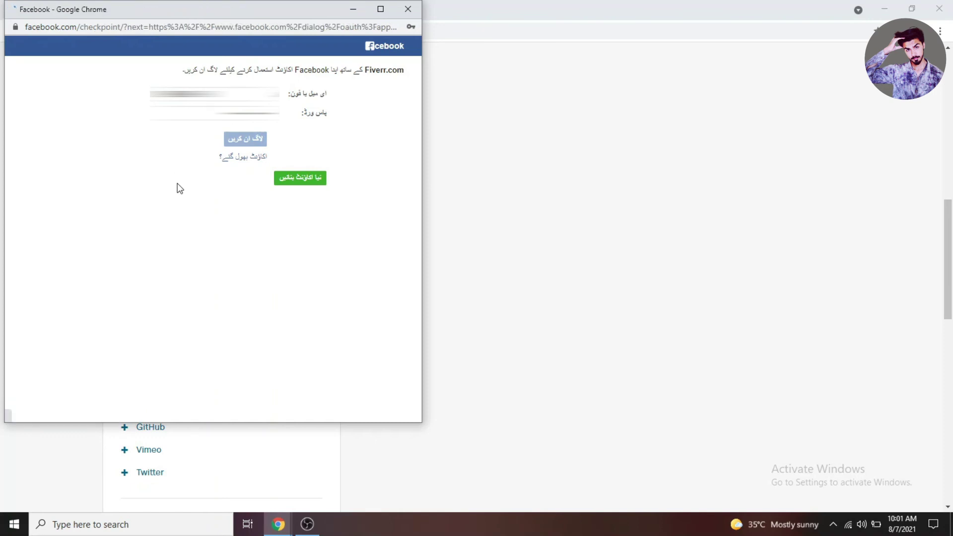
pyautogui.click(141, 157)
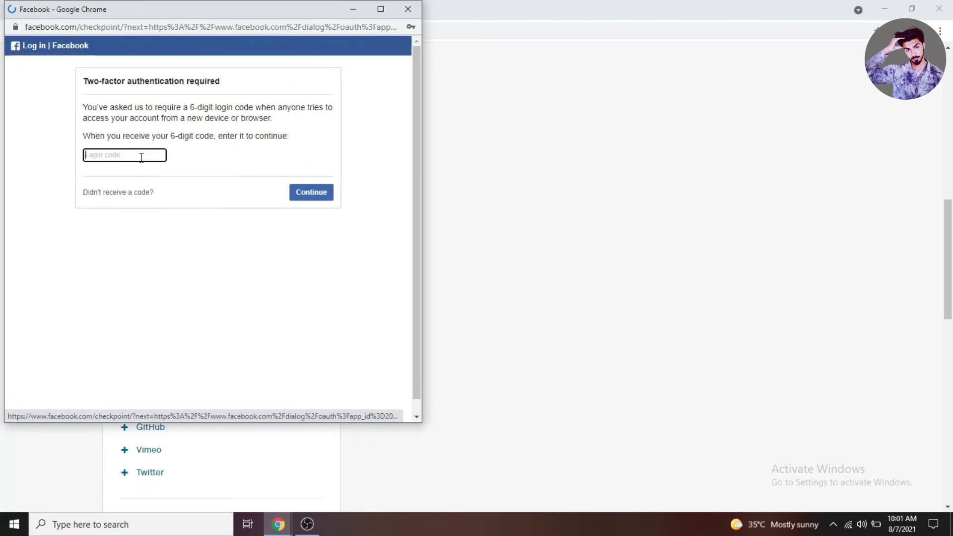
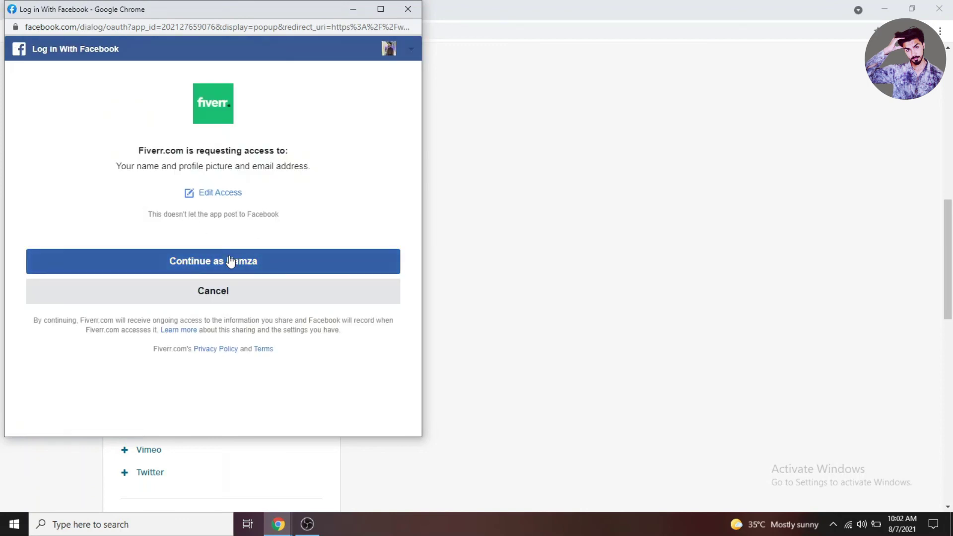
pyautogui.click(251, 265)
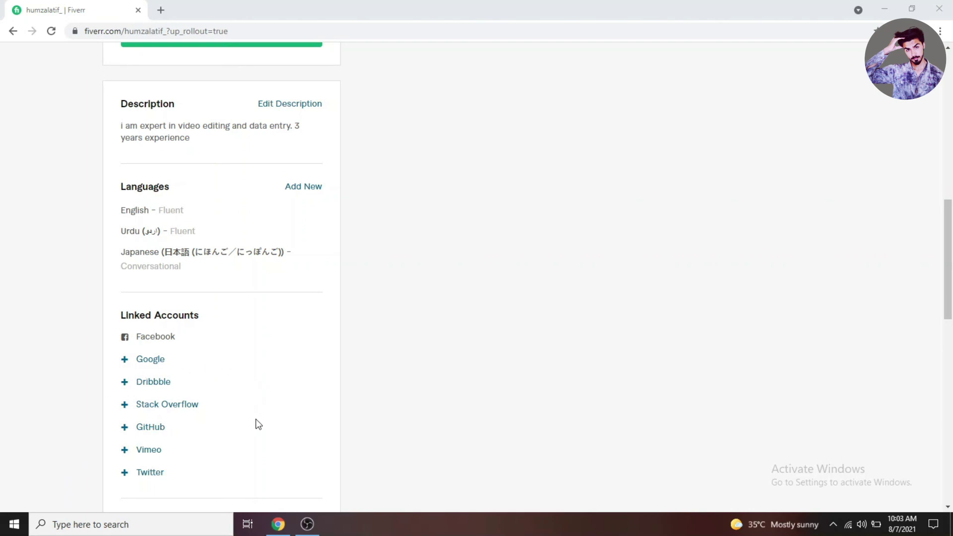
# Step: Review the profile page, examining the one-line story, description, languages and linked accounts
pyautogui.scroll(10, 256, 420)
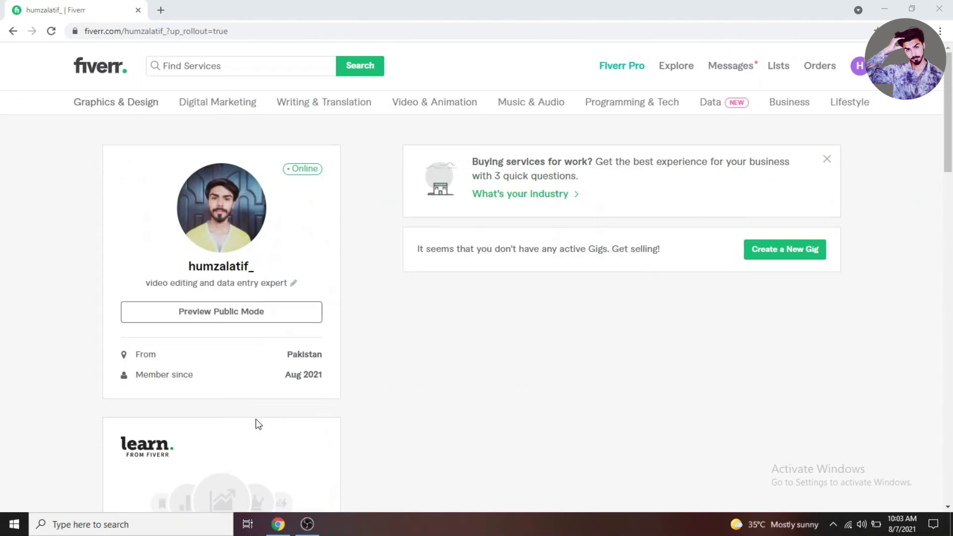
pyautogui.scroll(-7, 407, 437)
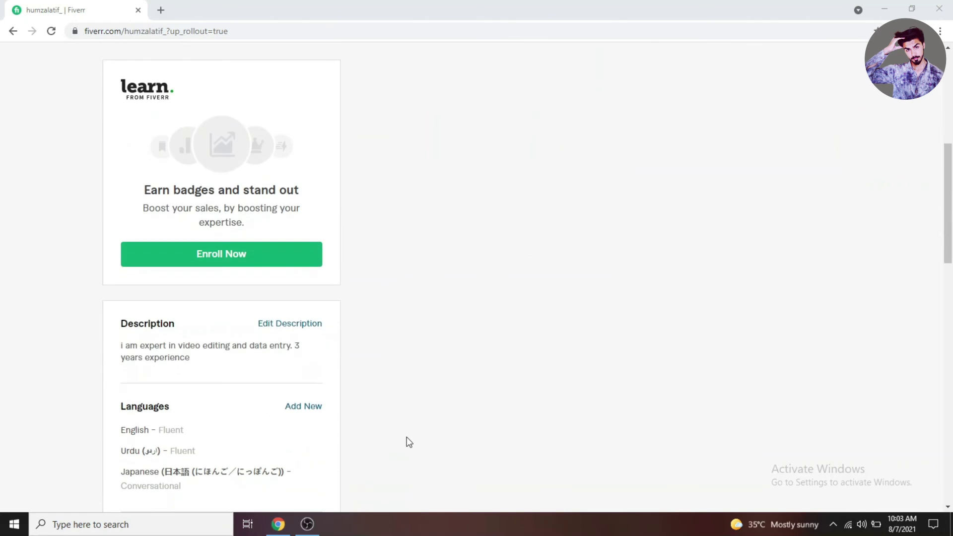
pyautogui.scroll(-7, 401, 438)
pyautogui.scroll(14, 392, 439)
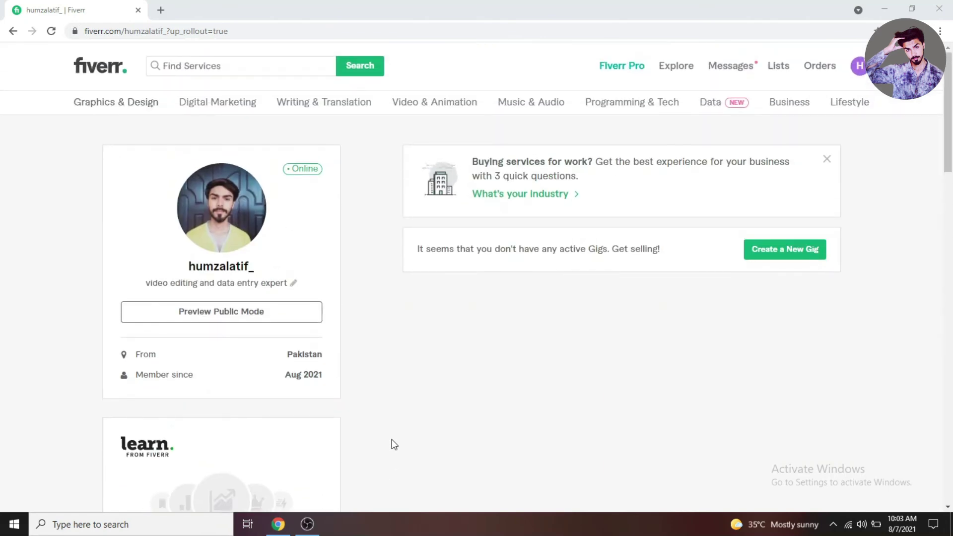
pyautogui.scroll(-1, 342, 416)
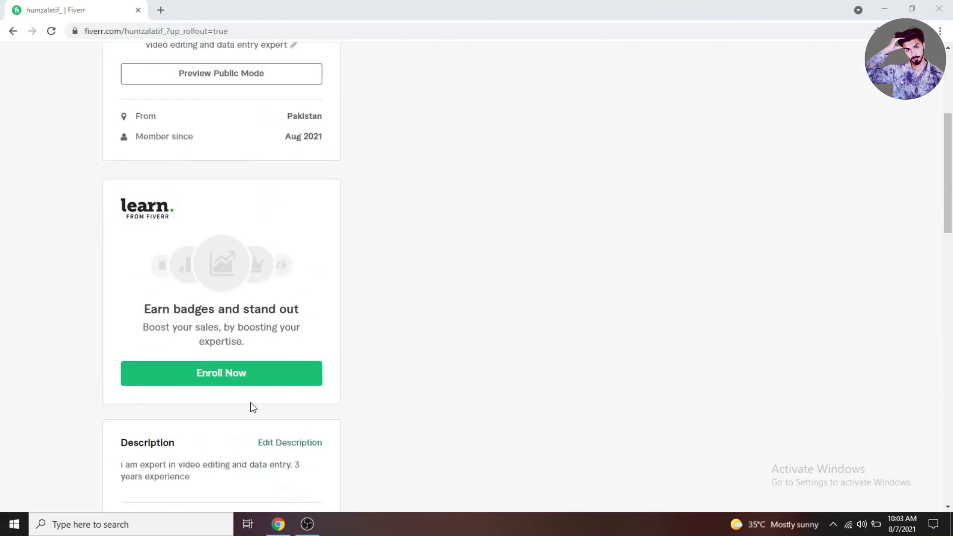
pyautogui.scroll(-3, 250, 403)
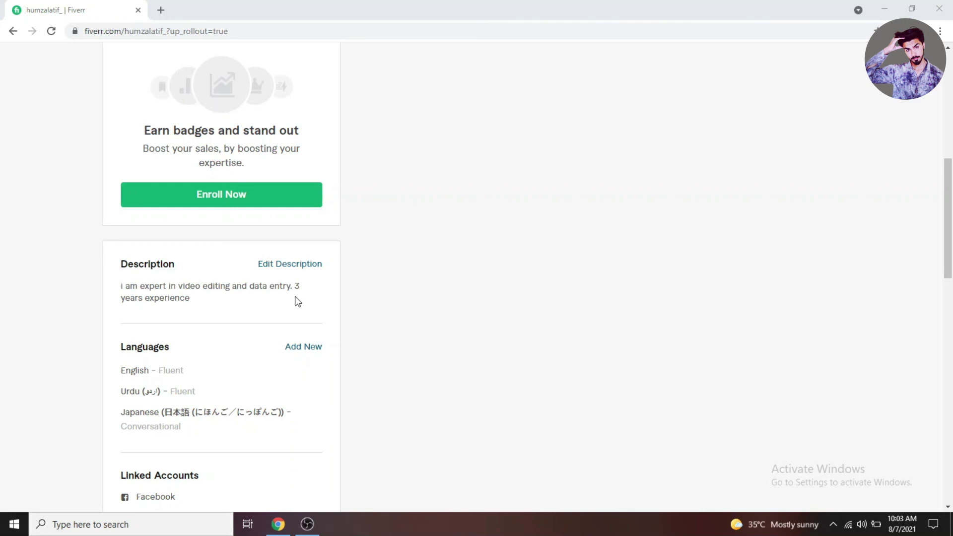
pyautogui.scroll(9, 288, 313)
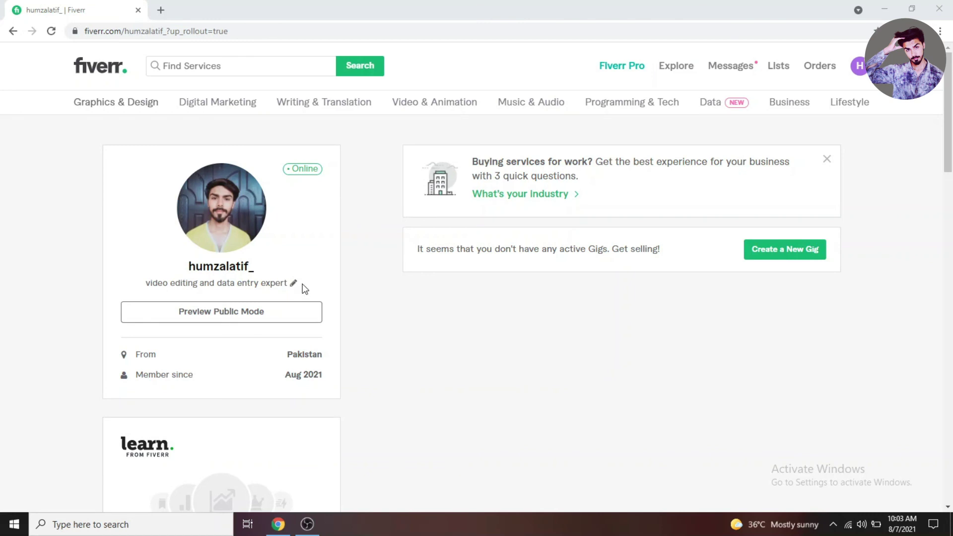
pyautogui.scroll(-7, 249, 385)
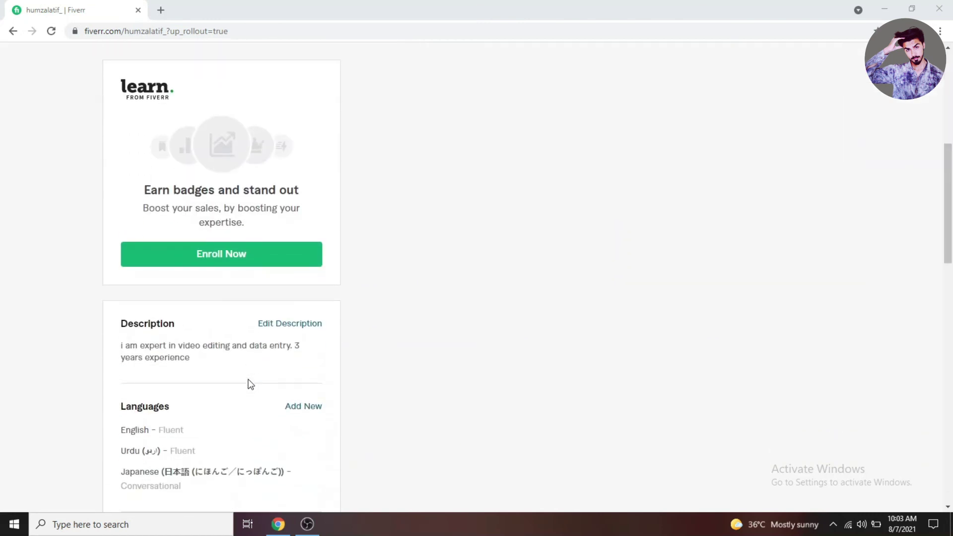
pyautogui.scroll(7, 249, 385)
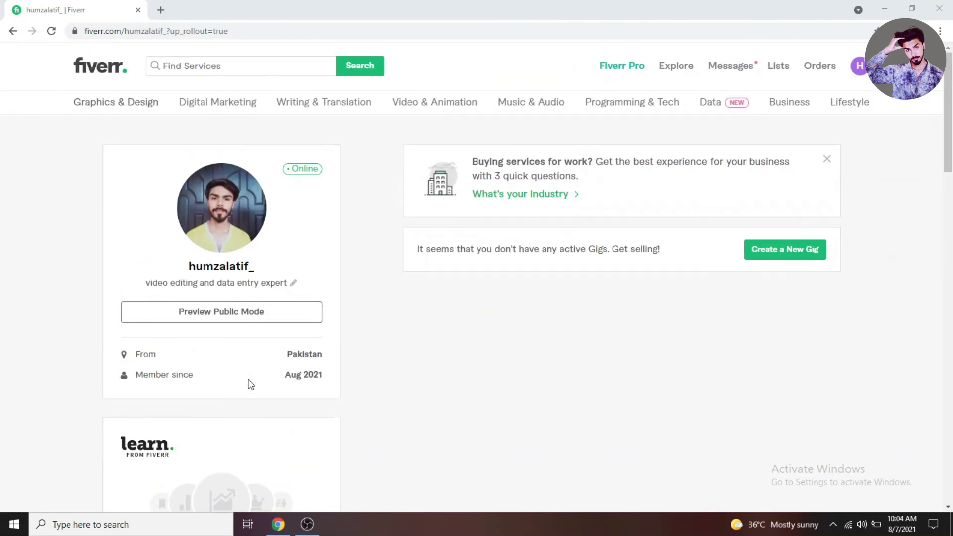